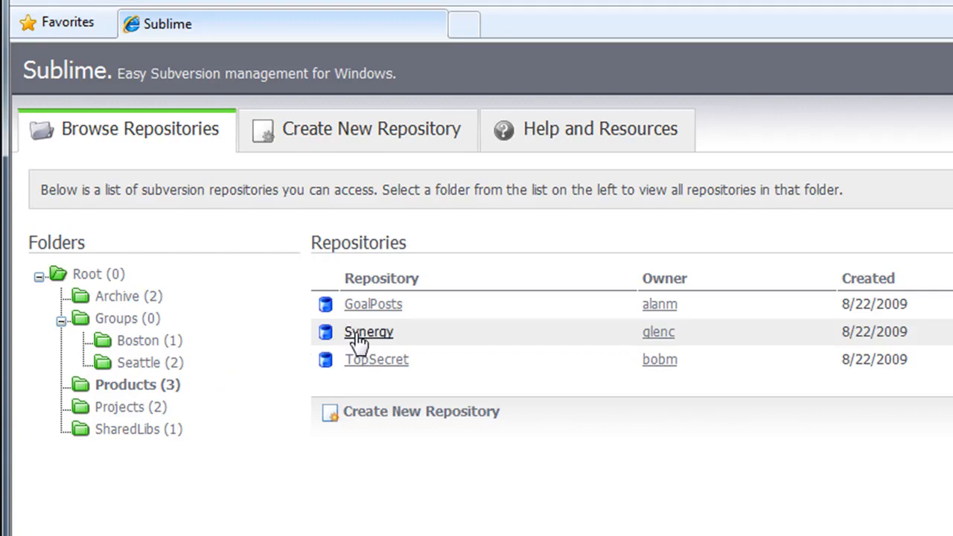
Step: Open the Synergy repository's details in Sublime and list the feeds the page offers
{"action": "left_click", "coordinate": [370, 333]}
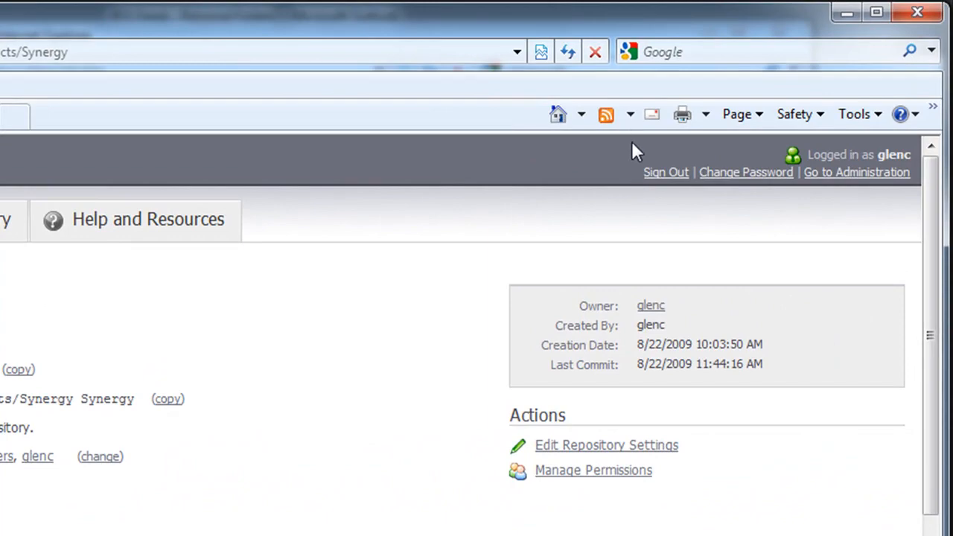
{"action": "left_click", "coordinate": [631, 115]}
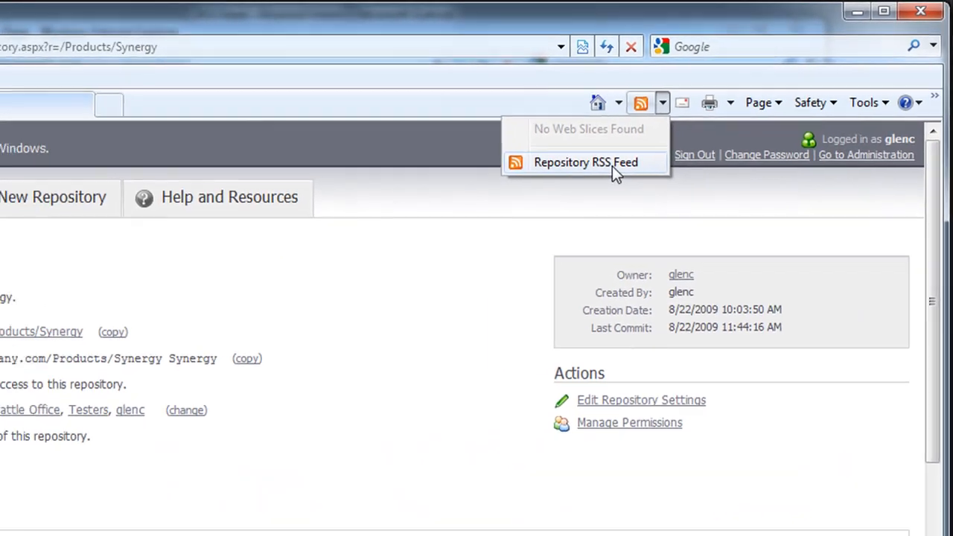
Step: Open the Synergy Commits repository RSS feed and scroll through its revisions, then back to the top
{"action": "left_click", "coordinate": [577, 181]}
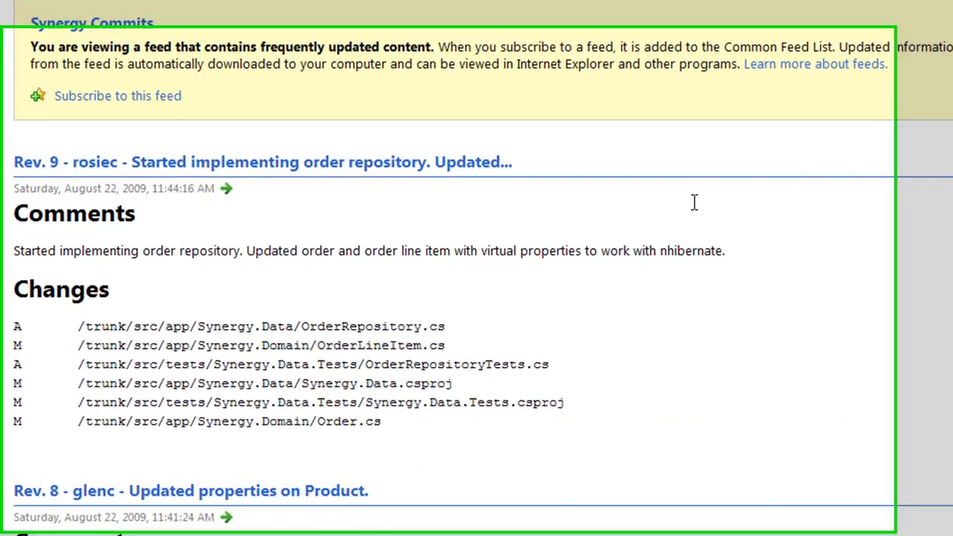
{"action": "scroll", "coordinate": [624, 206], "scroll_direction": "down", "scroll_amount": 5}
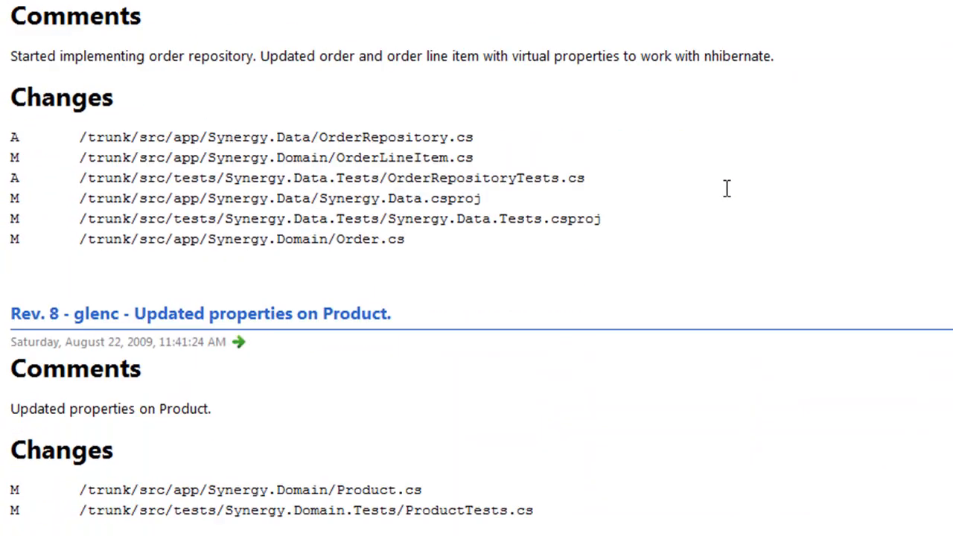
{"action": "scroll", "coordinate": [727, 189], "scroll_direction": "down", "scroll_amount": 5}
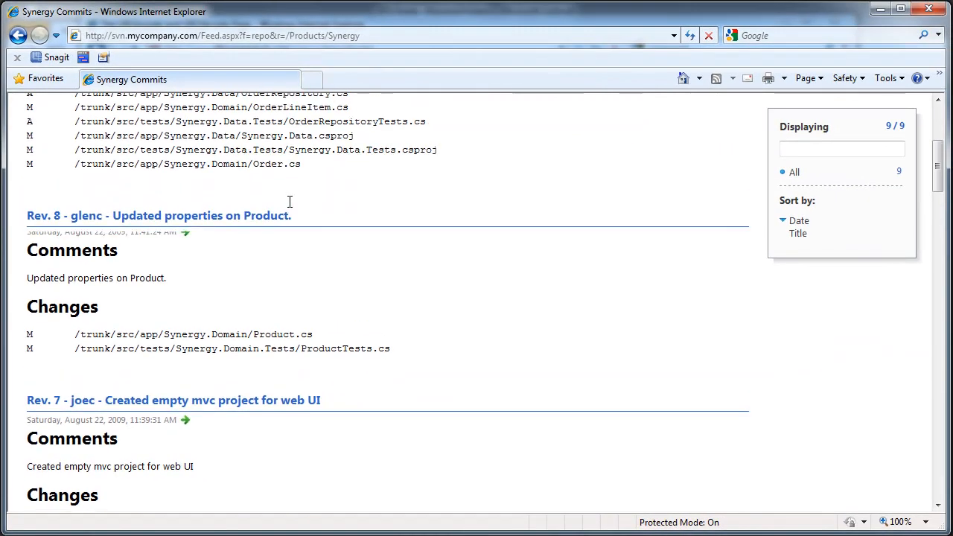
{"action": "scroll", "coordinate": [290, 202], "scroll_direction": "up", "scroll_amount": 3}
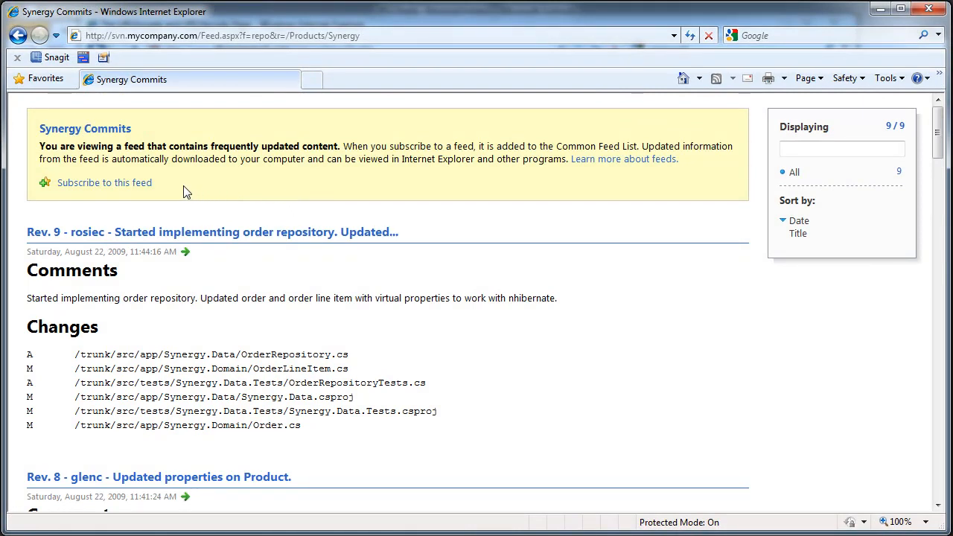
Step: Subscribe to the Synergy Commits feed, then follow its log-on link to Sublime's Please Sign In page
{"action": "left_click", "coordinate": [88, 185]}
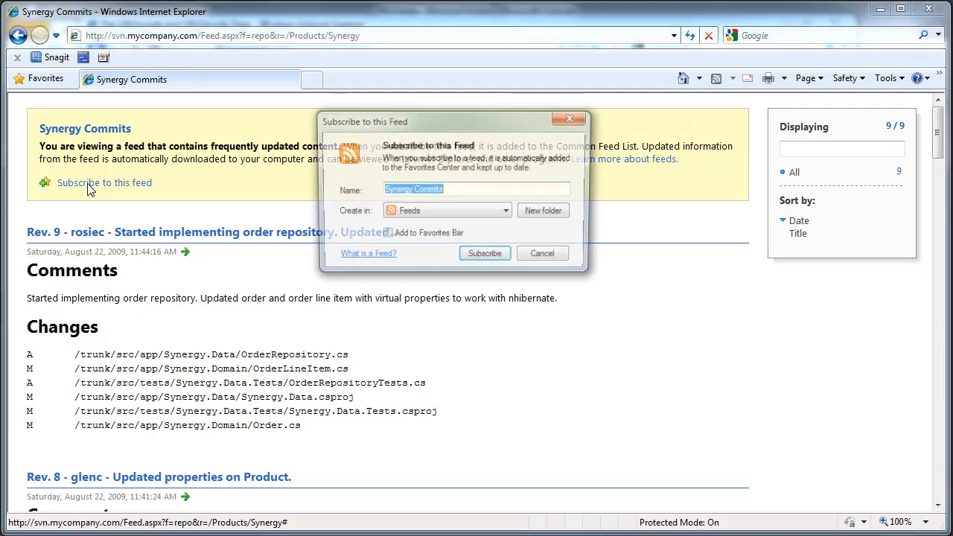
{"action": "left_click", "coordinate": [488, 262]}
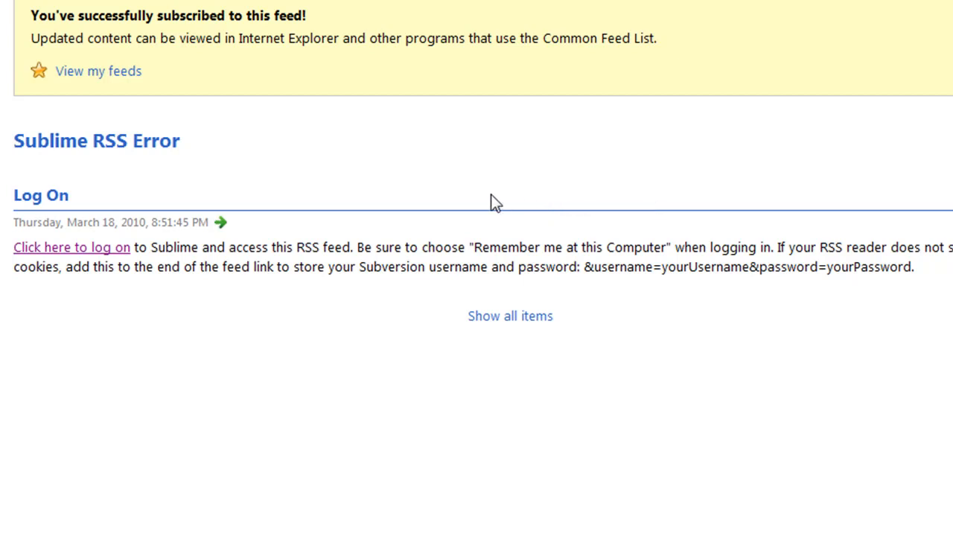
{"action": "left_click", "coordinate": [78, 254]}
Step: Log in to Sublime with the Subversion username and password, with 'Remember me at this computer' ticked
{"action": "left_click", "coordinate": [317, 128]}
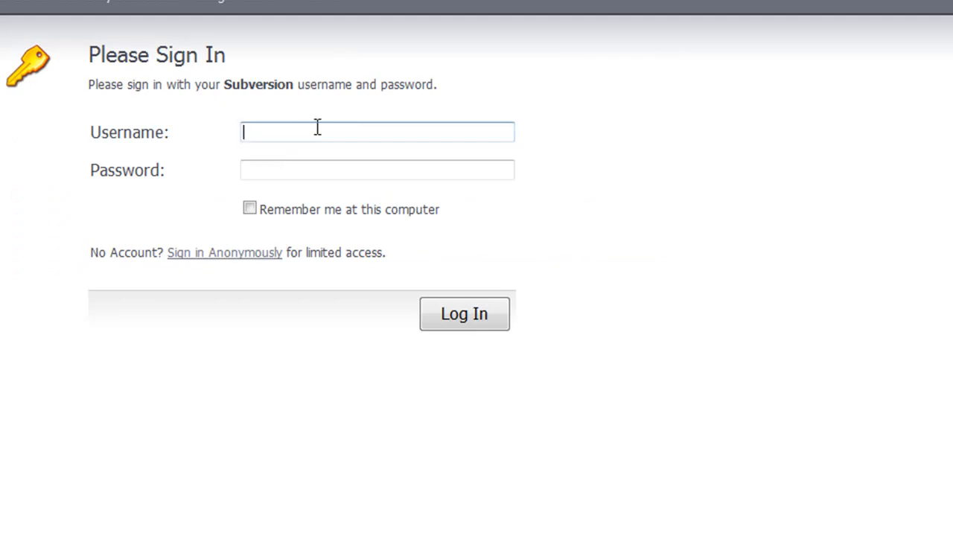
{"action": "type", "text": "glenc"}
{"action": "key", "text": "Tab"}
{"action": "type", "text": "•••••••"}
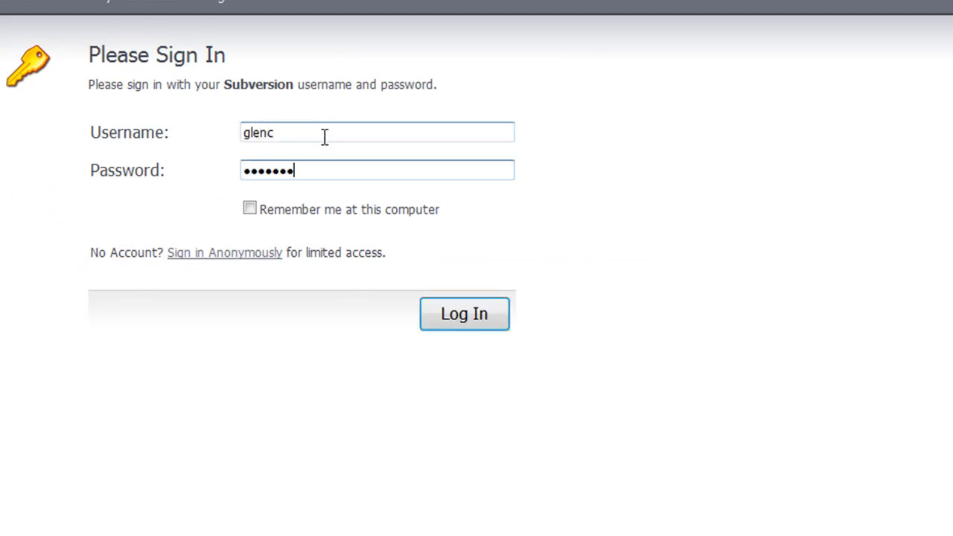
{"action": "left_click", "coordinate": [249, 210]}
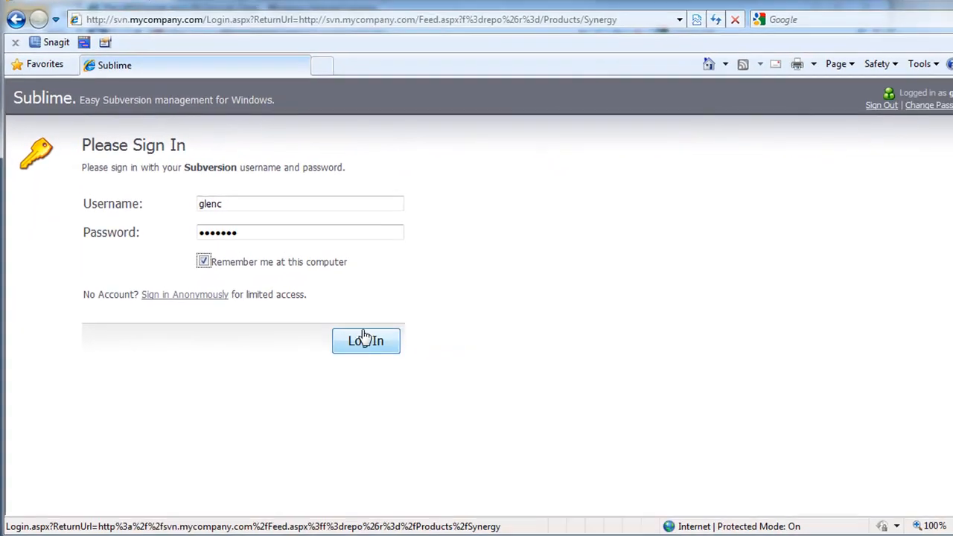
{"action": "left_click", "coordinate": [477, 322]}
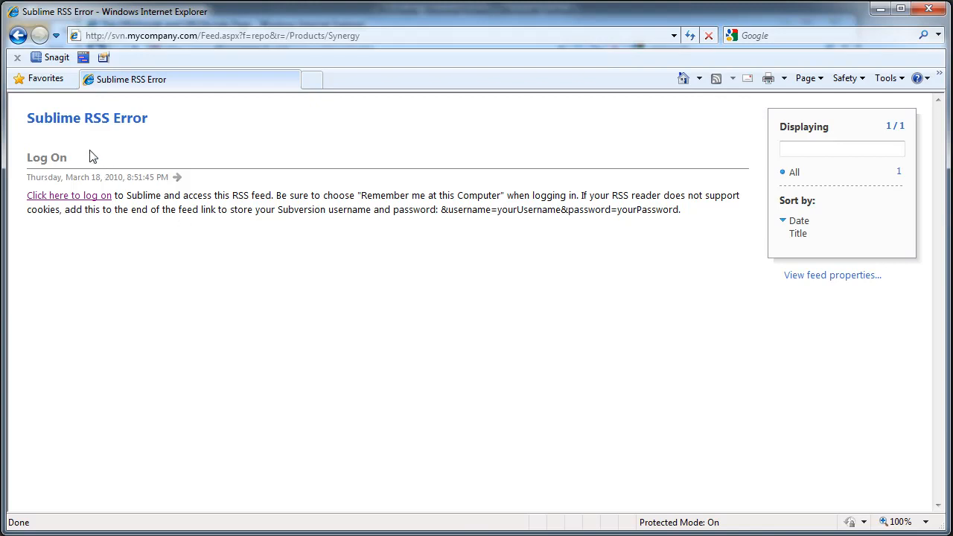
Step: Refresh the subscribed Synergy Commits feed from the Favorites Feeds list and view its loaded commits
{"action": "left_click", "coordinate": [30, 81]}
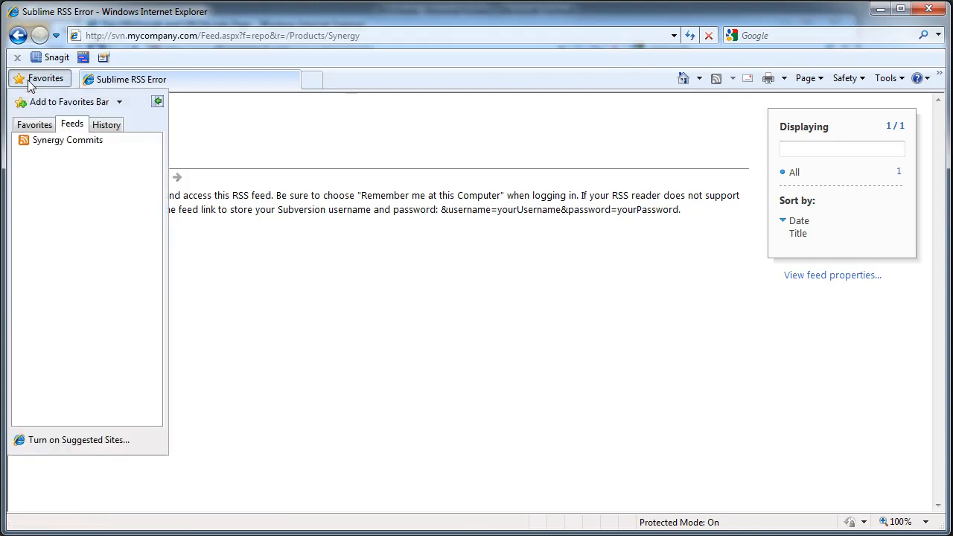
{"action": "left_click", "coordinate": [155, 140]}
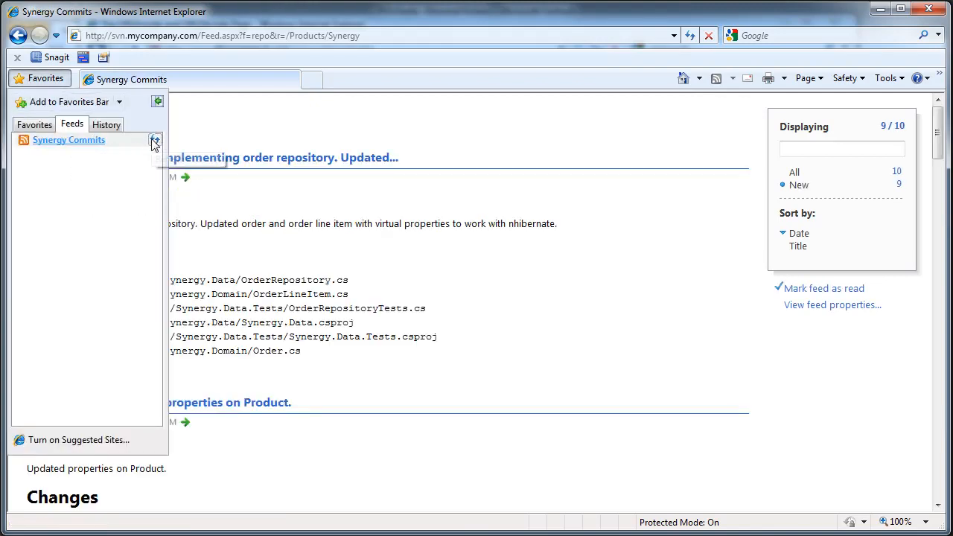
{"action": "left_click", "coordinate": [253, 136]}
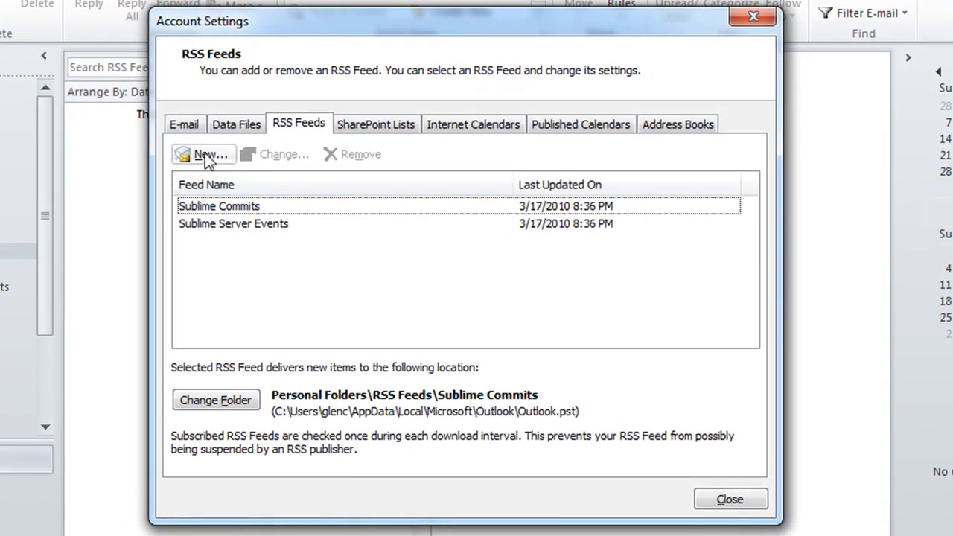
Step: Create a new Outlook RSS feed whose location is the Synergy feed address copied from Internet Explorer
{"action": "left_click", "coordinate": [206, 157]}
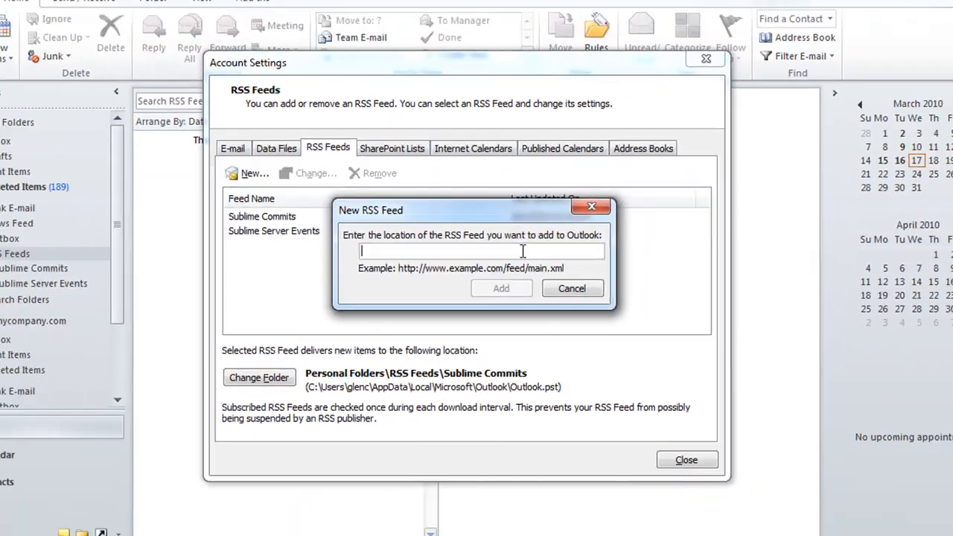
{"action": "key", "text": "alt+Tab"}
{"action": "key", "text": "alt+Tab"}
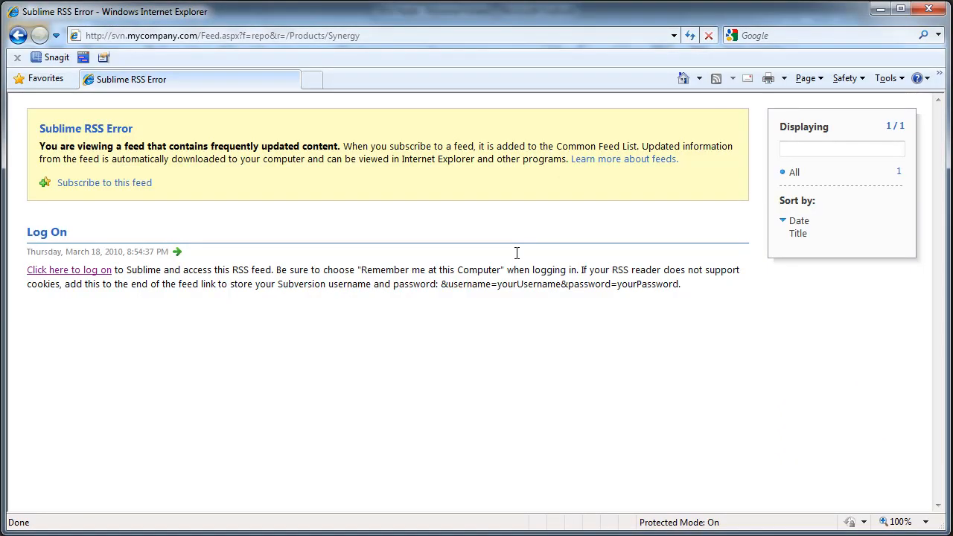
{"action": "left_click", "coordinate": [368, 36]}
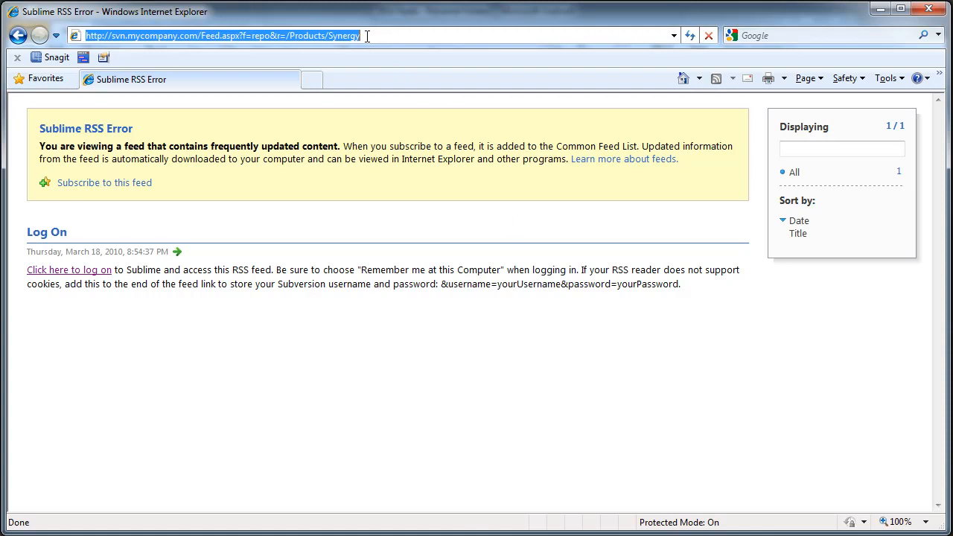
{"action": "right_click", "coordinate": [308, 33]}
{"action": "left_click", "coordinate": [362, 81]}
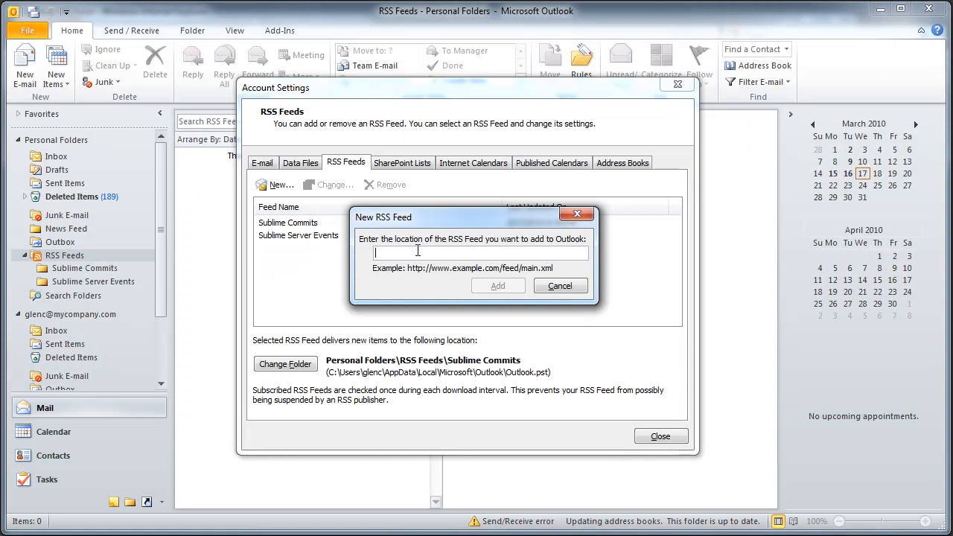
{"action": "key", "text": "ctrl+v"}
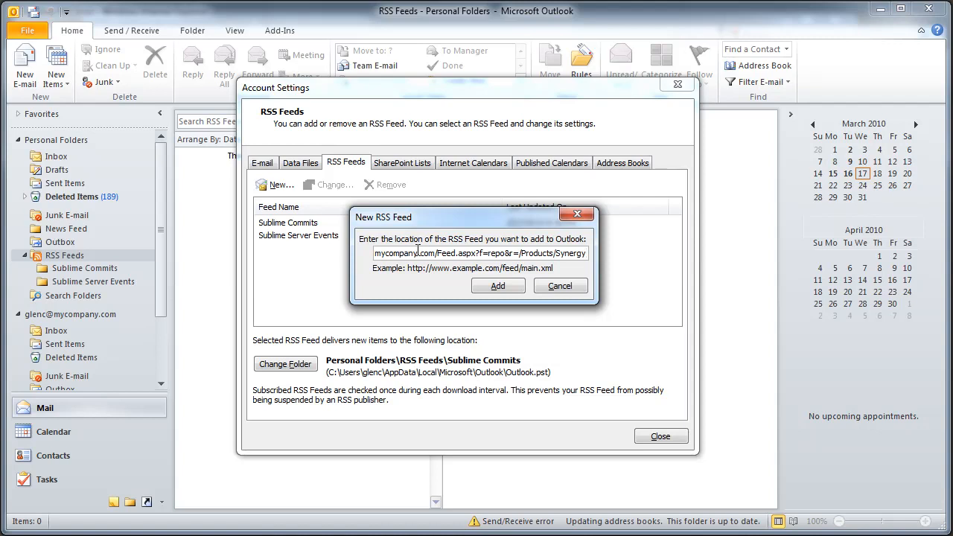
{"action": "key", "text": "alt+Tab"}
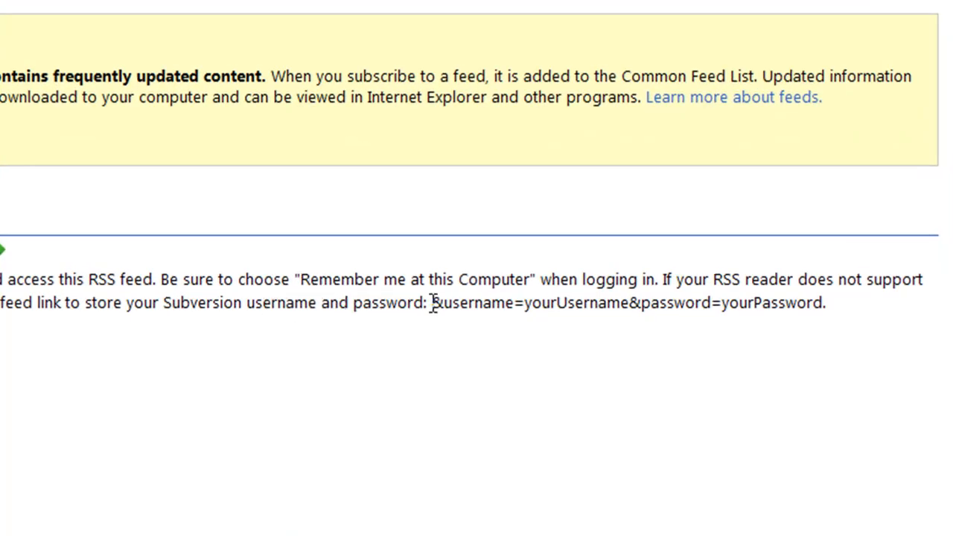
Step: Append username and password parameters to the feed address, replacing the placeholders with the account's own credentials
{"action": "left_click_drag", "start_coordinate": [432, 303], "coordinate": [804, 302]}
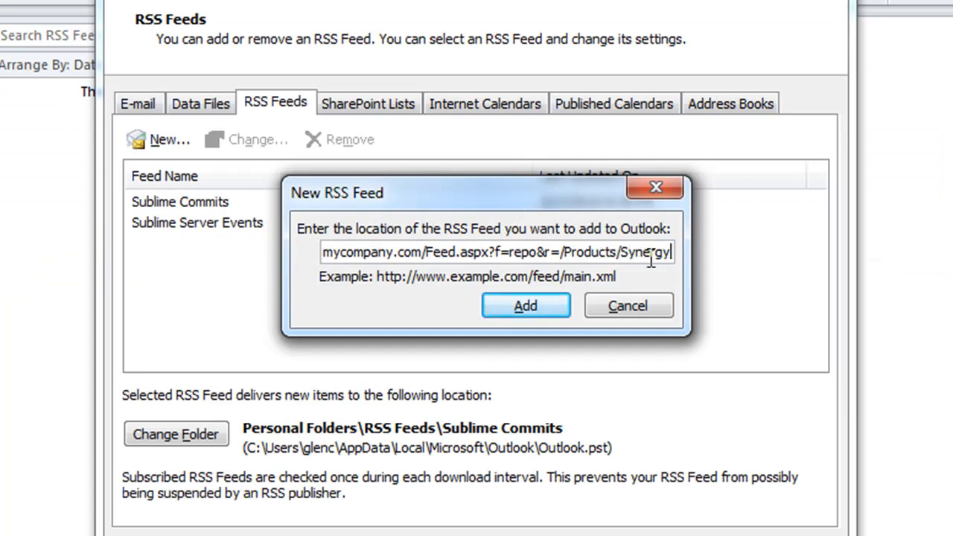
{"action": "key", "text": "ctrl+v"}
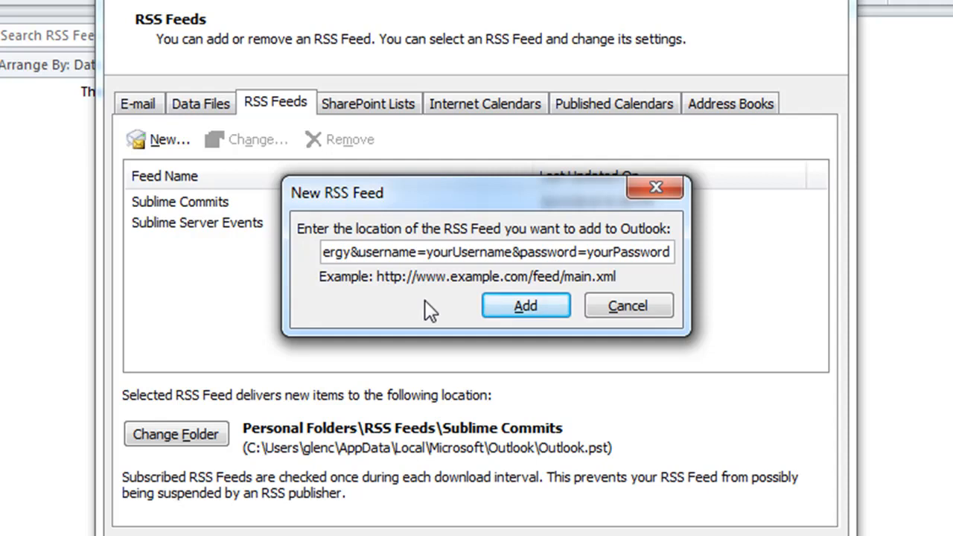
{"action": "key", "text": "Left"}
{"action": "key", "text": "Left"}
{"action": "key", "text": "Left"}
{"action": "key", "text": "Left"}
{"action": "key", "text": "Left"}
{"action": "key", "text": "Left"}
{"action": "key", "text": "Left"}
{"action": "key", "text": "Left"}
{"action": "key", "text": "Left"}
{"action": "key", "text": "Left"}
{"action": "key", "text": "Left"}
{"action": "key", "text": "Left"}
{"action": "key", "text": "Left"}
{"action": "key", "text": "Left"}
{"action": "key", "text": "Left"}
{"action": "key", "text": "Left"}
{"action": "key", "text": "Left"}
{"action": "key", "text": "Left"}
{"action": "key", "text": "Left"}
{"action": "key", "text": "Left"}
{"action": "key", "text": "Left"}
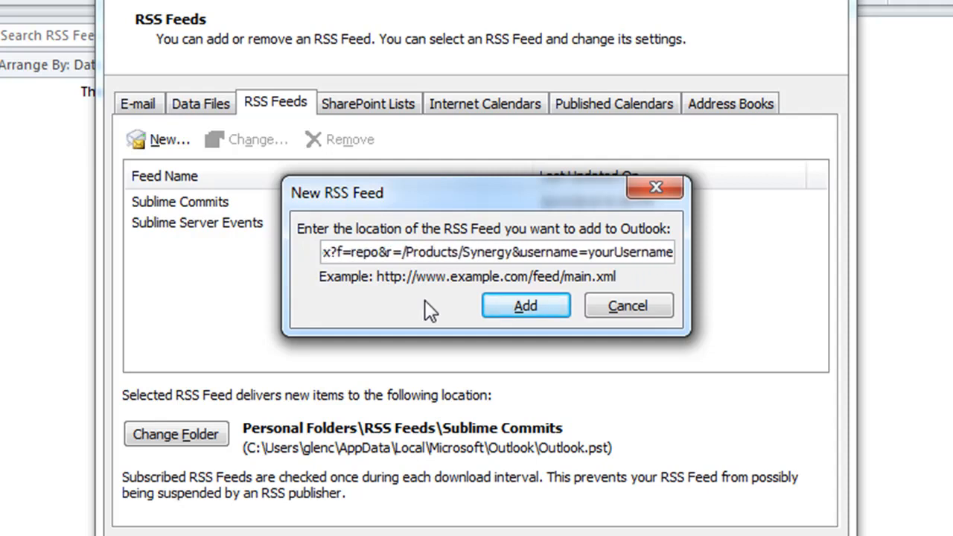
{"action": "key", "text": "Right"}
{"action": "key", "text": "Right"}
{"action": "key", "text": "Right"}
{"action": "key", "text": "Right"}
{"action": "key", "text": "Right"}
{"action": "key", "text": "Right"}
{"action": "key", "text": "Right"}
{"action": "key", "text": "Right"}
{"action": "key", "text": "Right"}
{"action": "key", "text": "Right"}
{"action": "key", "text": "Right"}
{"action": "key", "text": "Right"}
{"action": "key", "text": "Right"}
{"action": "key", "text": "Right"}
{"action": "key", "text": "Right"}
{"action": "key", "text": "Right"}
{"action": "key", "text": "Right"}
{"action": "key", "text": "Right"}
{"action": "key", "text": "Right"}
{"action": "key", "text": "Right"}
{"action": "key", "text": "Right"}
{"action": "key", "text": "Right"}
{"action": "key", "text": "Right"}
{"action": "key", "text": "Right"}
{"action": "key", "text": "Right"}
{"action": "key", "text": "Right"}
{"action": "key", "text": "Right"}
{"action": "key", "text": "Right"}
{"action": "key", "text": "shift+Right"}
{"action": "key", "text": "shift+Right"}
{"action": "key", "text": "shift+Right"}
{"action": "key", "text": "shift+Right"}
{"action": "key", "text": "shift+Right"}
{"action": "key", "text": "shift+Right"}
{"action": "key", "text": "shift+Right"}
{"action": "key", "text": "shift+Right"}
{"action": "key", "text": "shift+Right"}
{"action": "key", "text": "shift+Right"}
{"action": "key", "text": "shift+Right"}
{"action": "key", "text": "shift+Right"}
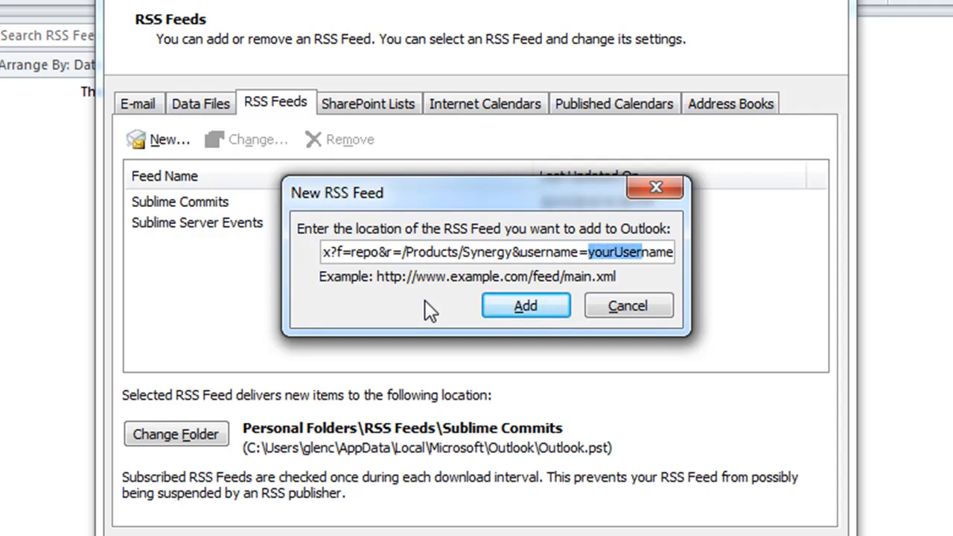
{"action": "type", "text": "glenc&passw"}
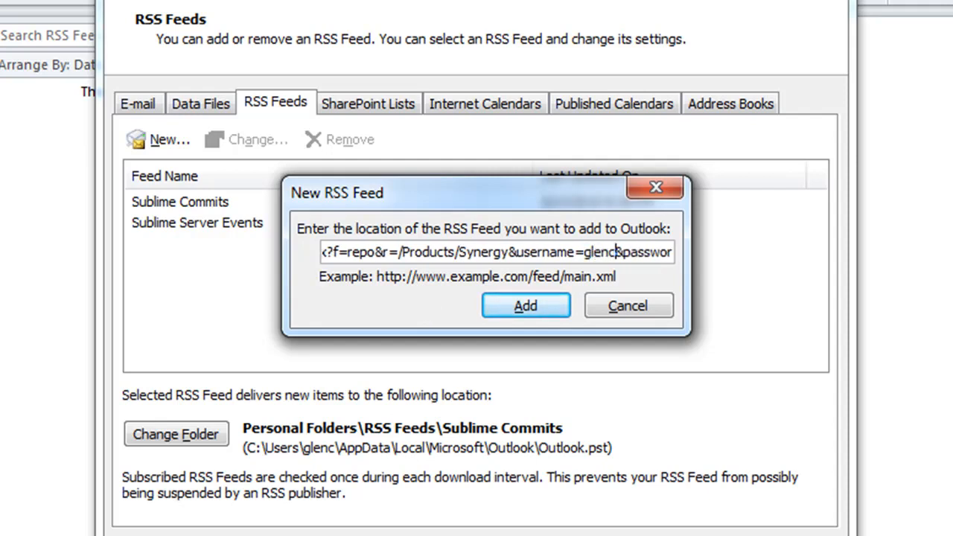
{"action": "key", "text": "Right"}
{"action": "key", "text": "Right"}
{"action": "key", "text": "Right"}
{"action": "key", "text": "Right"}
{"action": "key", "text": "Right"}
{"action": "key", "text": "Right"}
{"action": "key", "text": "Right"}
{"action": "key", "text": "Right"}
{"action": "key", "text": "Right"}
{"action": "key", "text": "Right"}
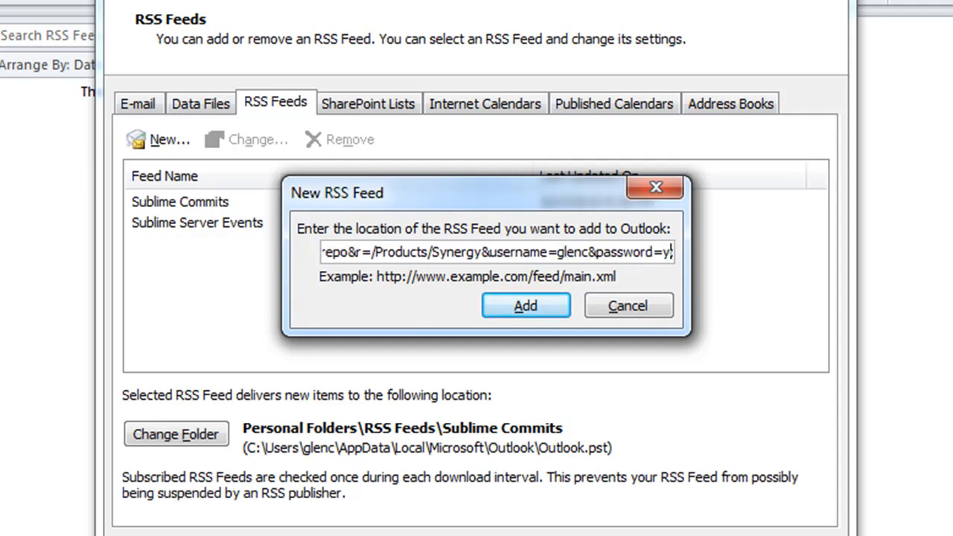
{"action": "key", "text": "shift+End"}
{"action": "type", "text": "test!@#"}
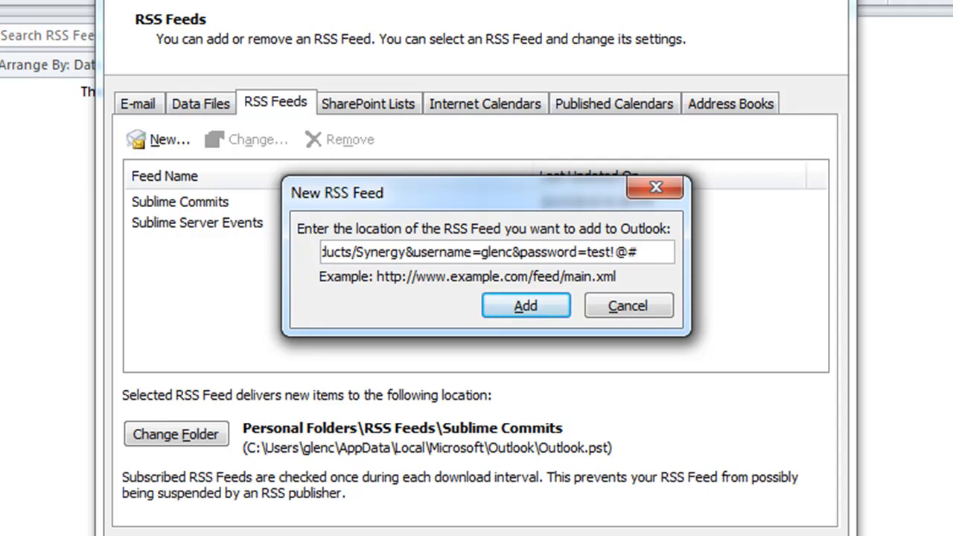
{"action": "key", "text": "shift+Left"}
{"action": "key", "text": "shift+Left"}
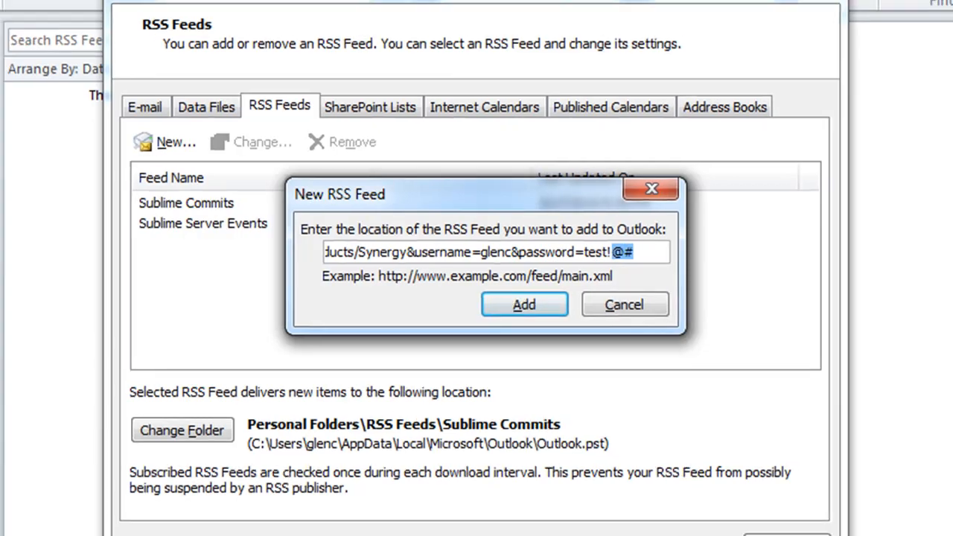
{"action": "key", "text": "alt+Tab"}
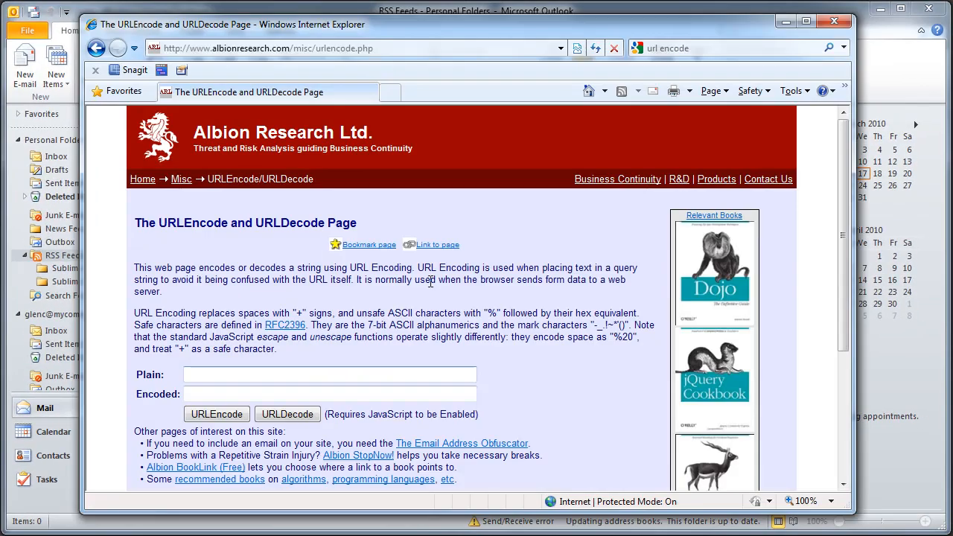
Step: Enter the account password in the Plain box, URLEncode it, and copy the encoded text
{"action": "left_click", "coordinate": [215, 374]}
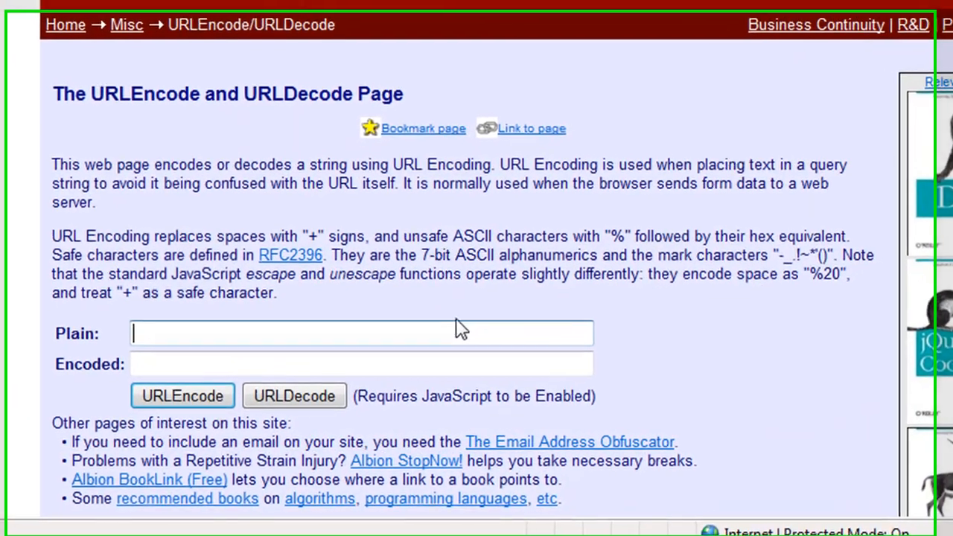
{"action": "type", "text": "test!@#"}
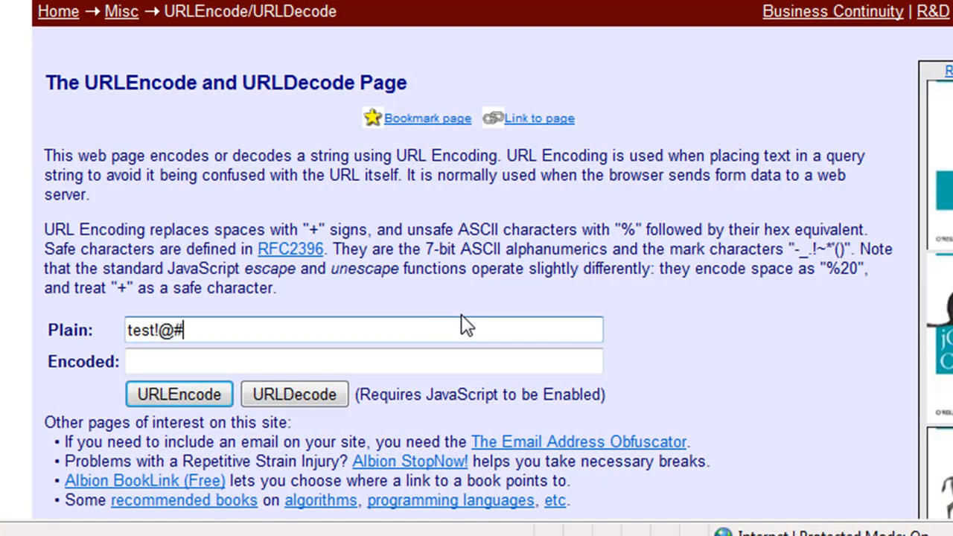
{"action": "left_click", "coordinate": [186, 393]}
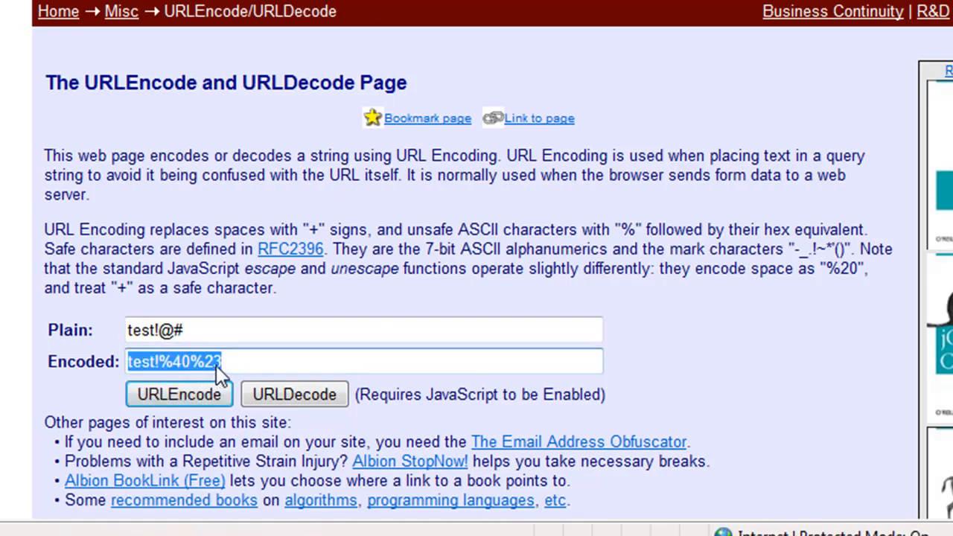
{"action": "right_click", "coordinate": [195, 363]}
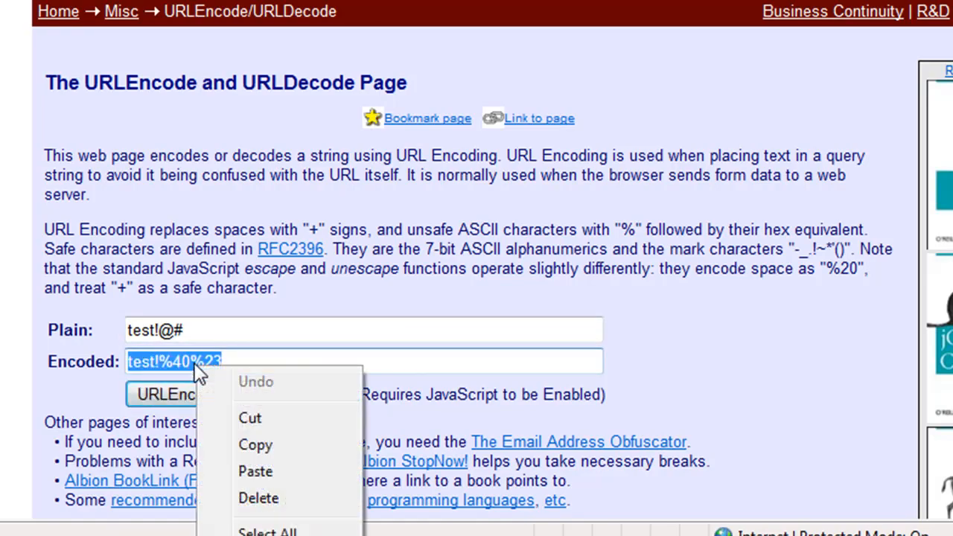
{"action": "left_click", "coordinate": [274, 447]}
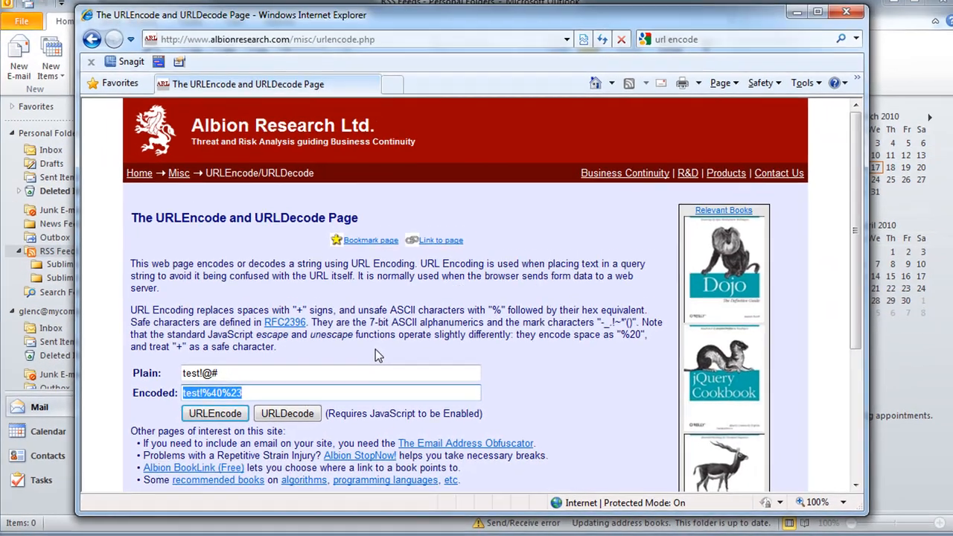
{"action": "key", "text": "alt+Tab"}
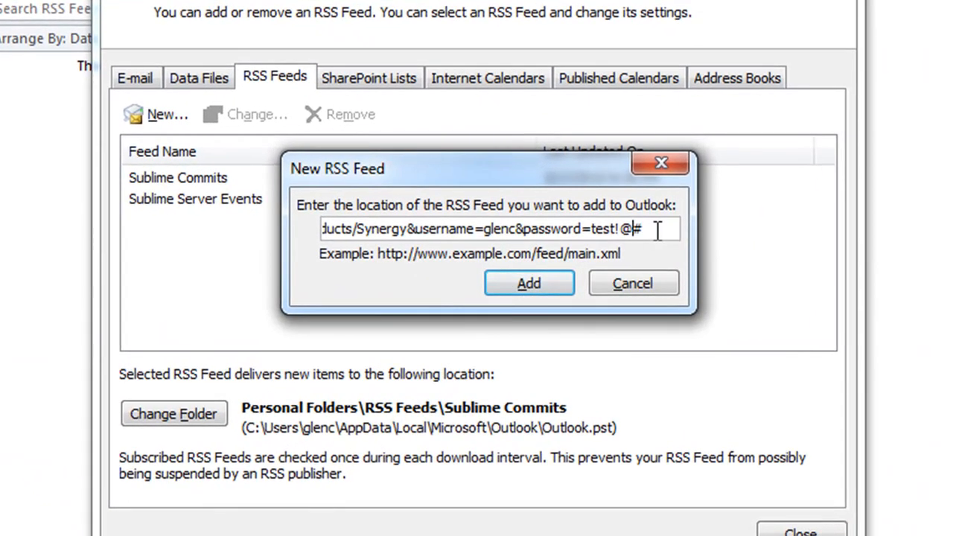
Step: Swap the unencoded password characters in the feed address for the encoded text and add the feed
{"action": "left_click_drag", "start_coordinate": [576, 254], "coordinate": [539, 254]}
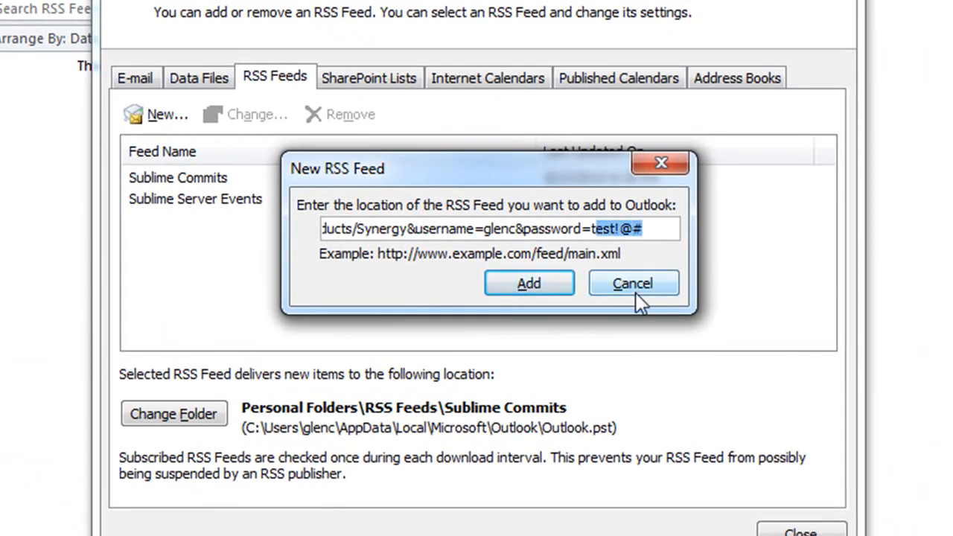
{"action": "key", "text": "BackSpace"}
{"action": "key", "text": "ctrl+v"}
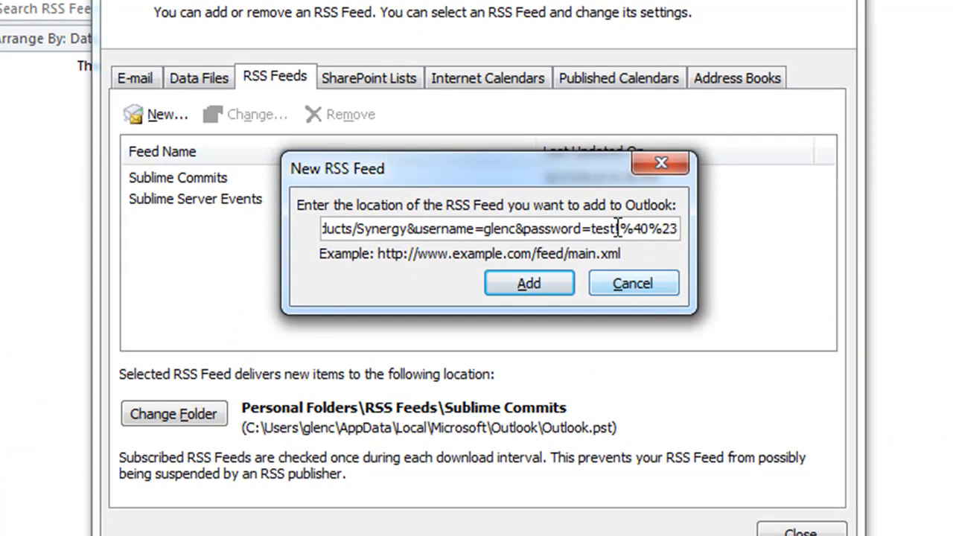
{"action": "left_click", "coordinate": [526, 284]}
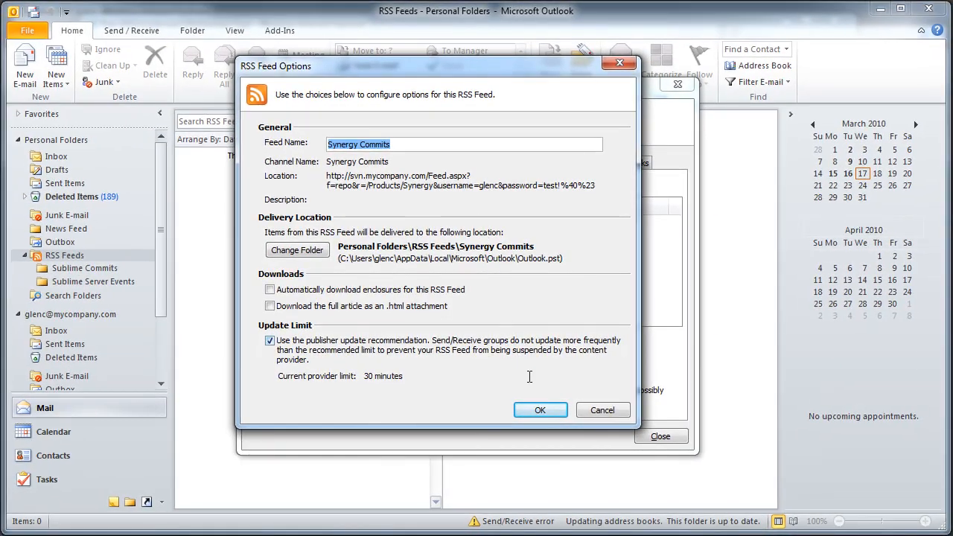
Step: Accept the RSS Feed Options, close Account Settings, and open the Synergy Commits folder
{"action": "left_click", "coordinate": [541, 410]}
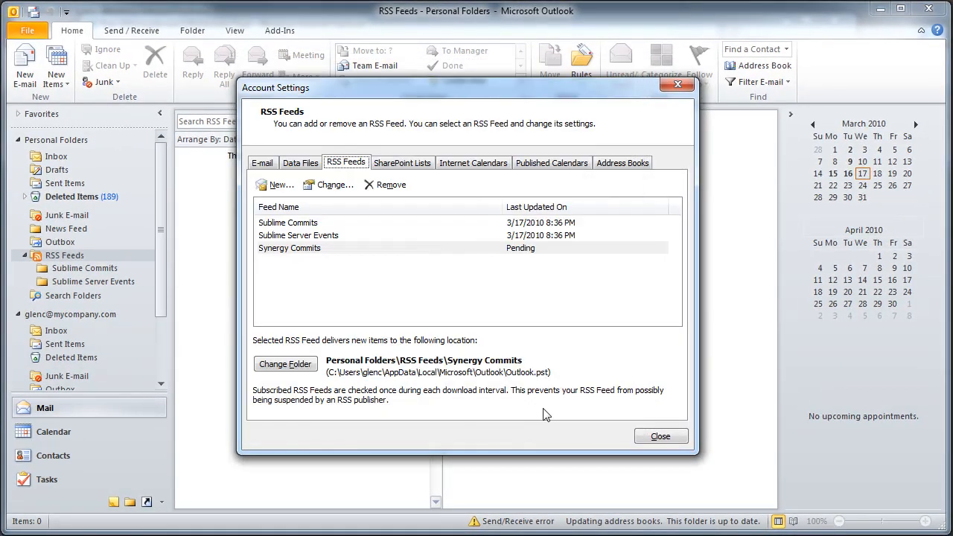
{"action": "left_click", "coordinate": [652, 438]}
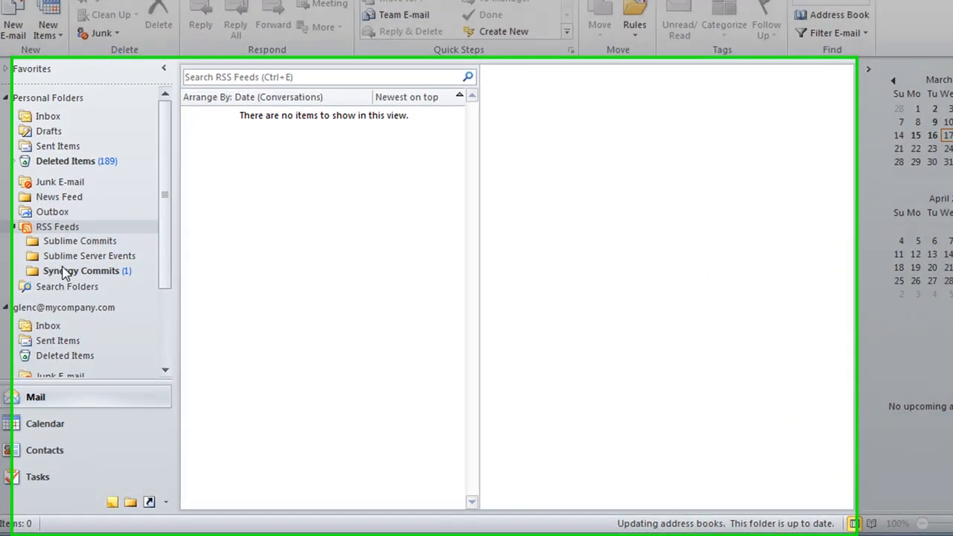
{"action": "left_click", "coordinate": [82, 295]}
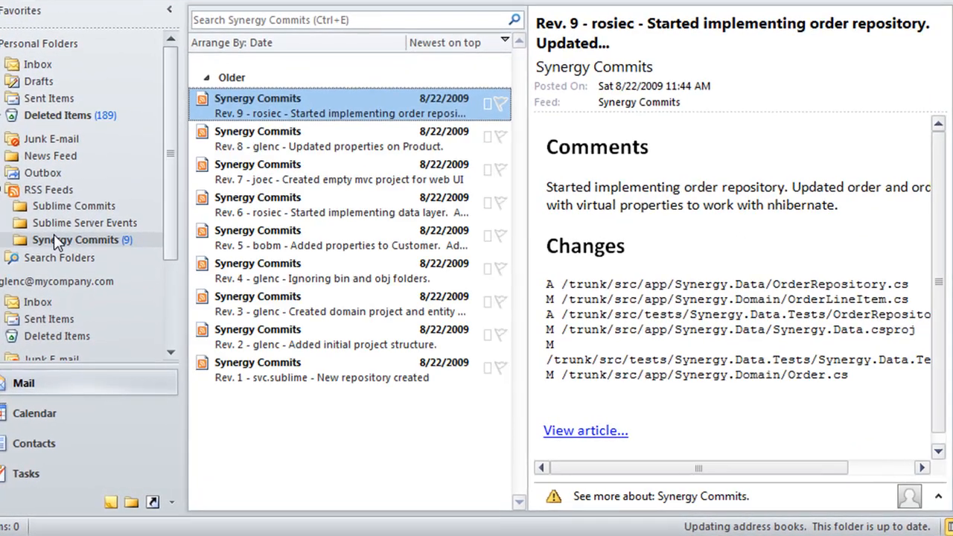
Step: Read the commit items from Rev. 8 down to Rev. 5, then return up to Rev. 9
{"action": "left_click", "coordinate": [296, 143]}
{"action": "left_click", "coordinate": [304, 177]}
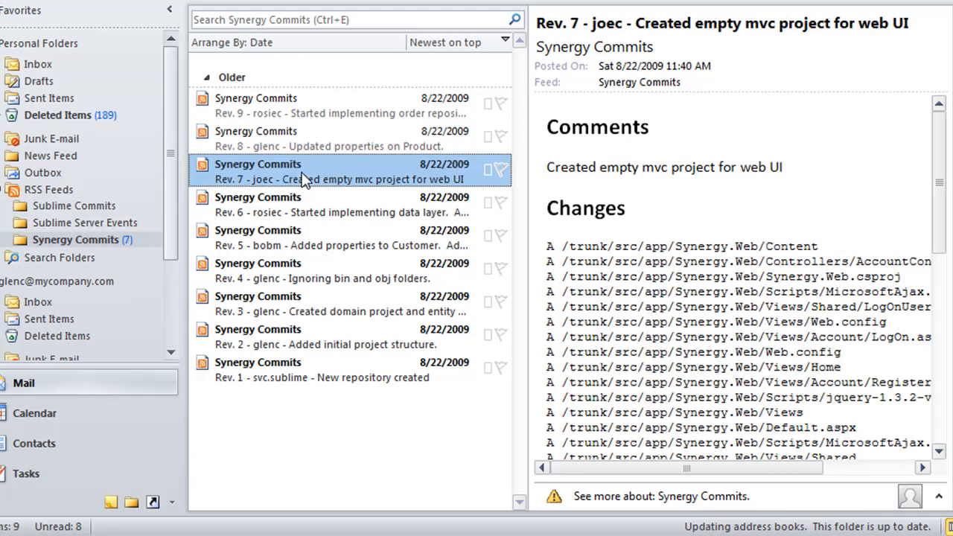
{"action": "left_click", "coordinate": [302, 212]}
{"action": "left_click", "coordinate": [298, 232]}
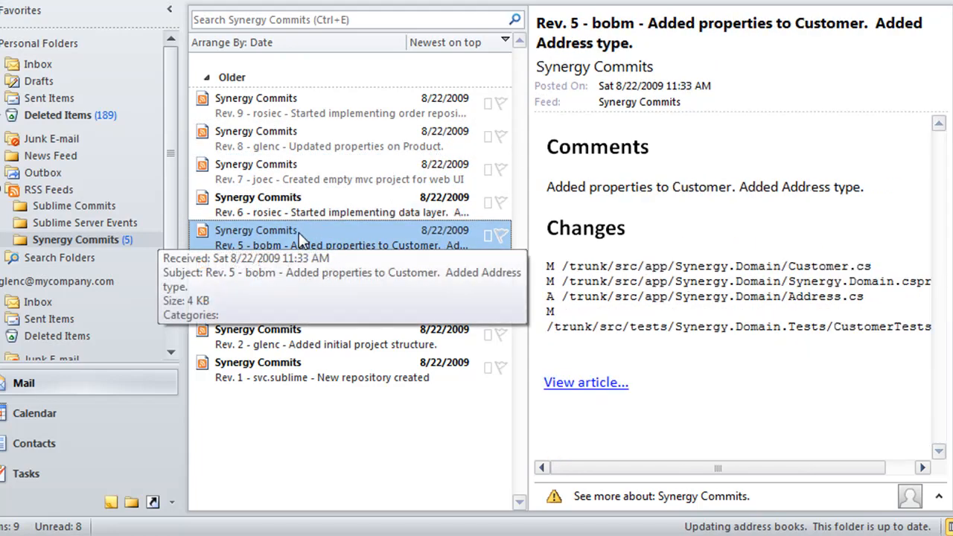
{"action": "left_click", "coordinate": [299, 199]}
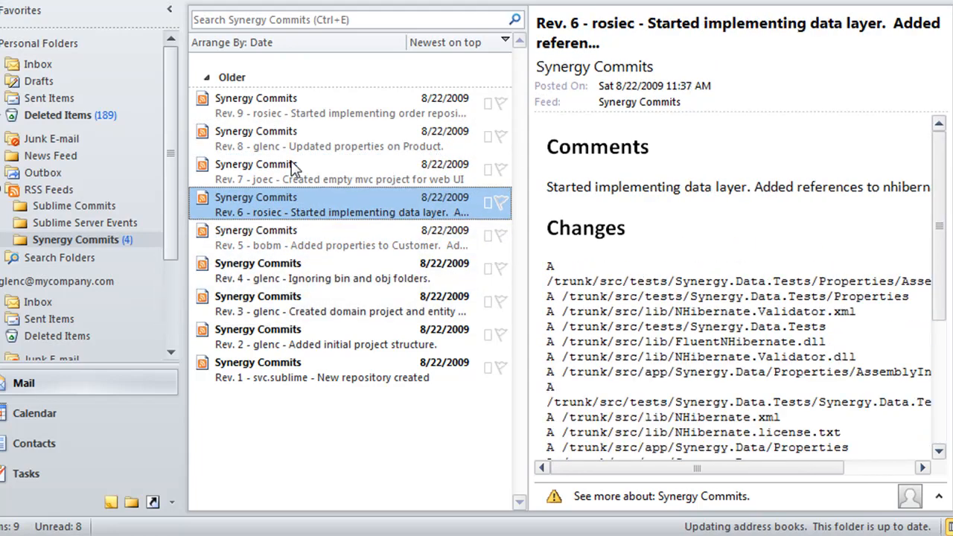
{"action": "left_click", "coordinate": [290, 165]}
{"action": "left_click", "coordinate": [290, 110]}
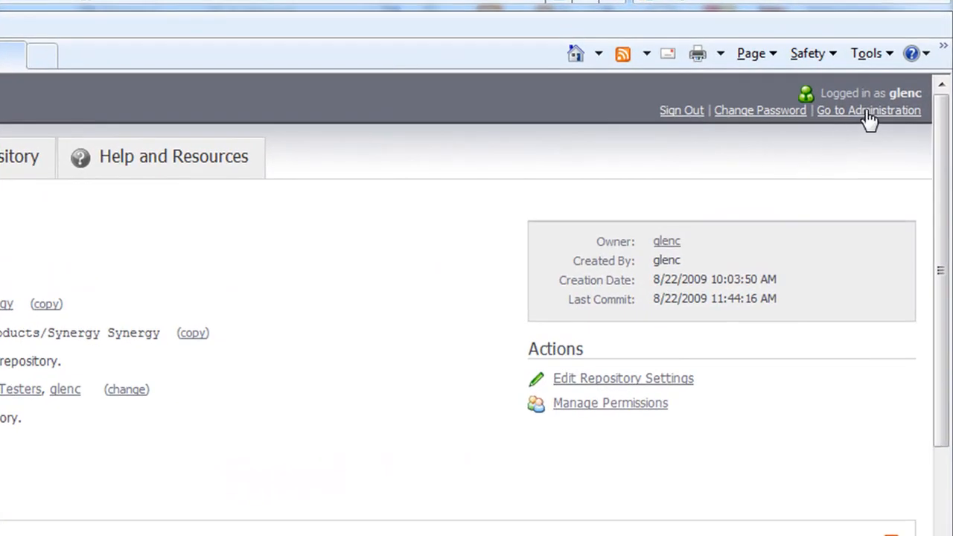
Step: Give anonymous users Full Browsing access in Sublime's security settings, save, and exit administration
{"action": "left_click", "coordinate": [870, 112]}
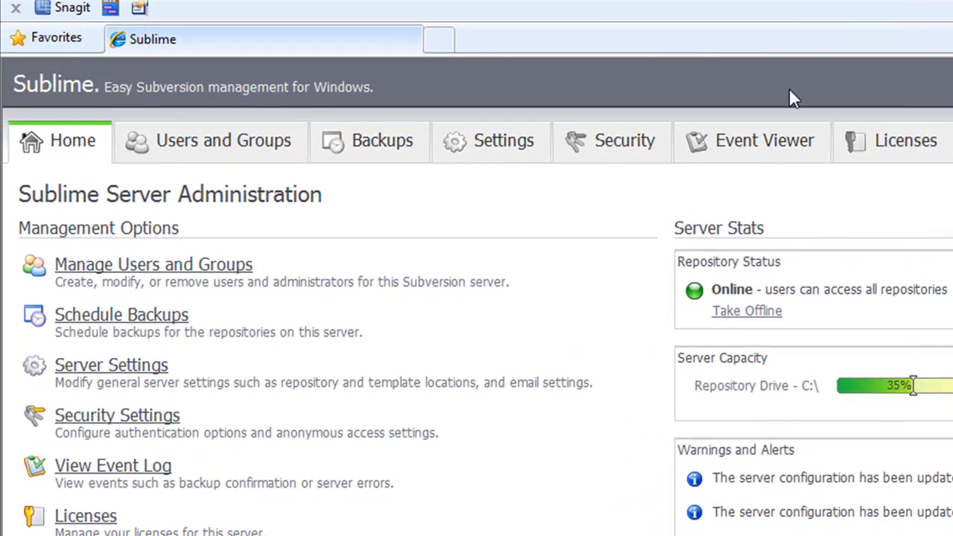
{"action": "left_click", "coordinate": [645, 142]}
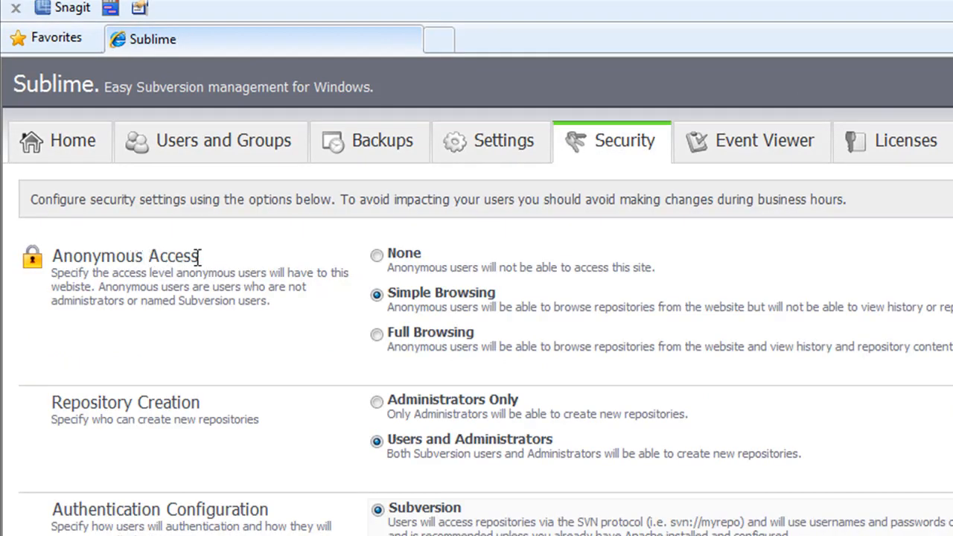
{"action": "left_click", "coordinate": [372, 337]}
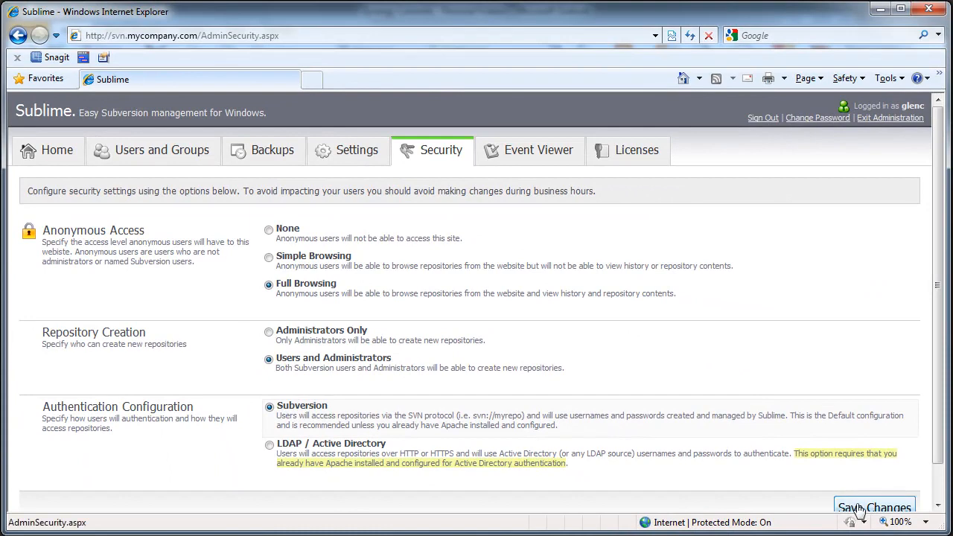
{"action": "left_click", "coordinate": [858, 506]}
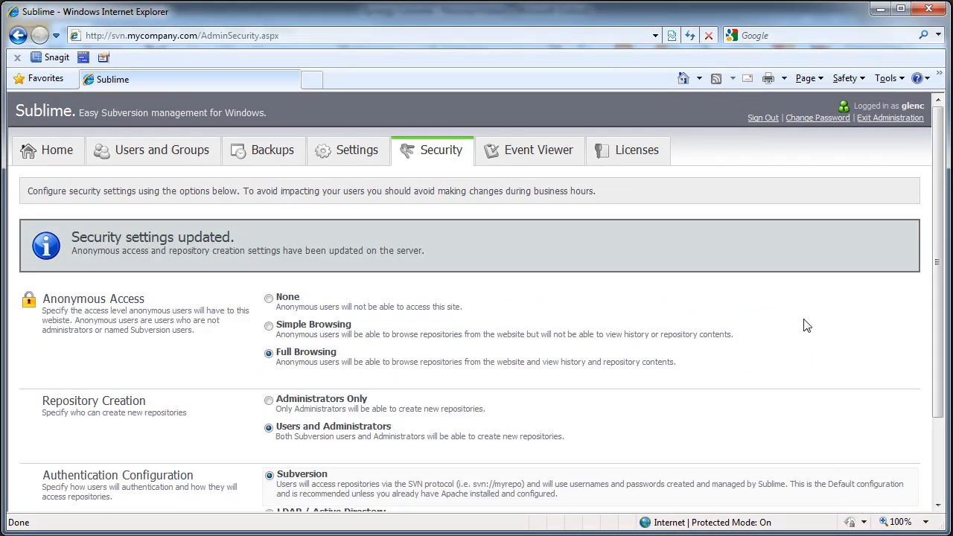
{"action": "left_click", "coordinate": [877, 119]}
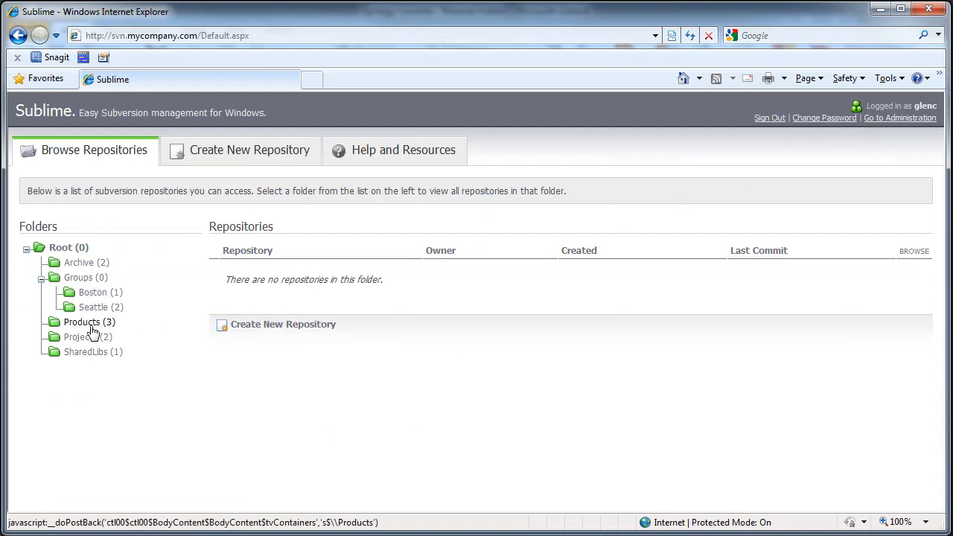
Step: Set Anonymous Access on Products > Synergy to Read Only, save, and sign out of Sublime
{"action": "left_click", "coordinate": [83, 328]}
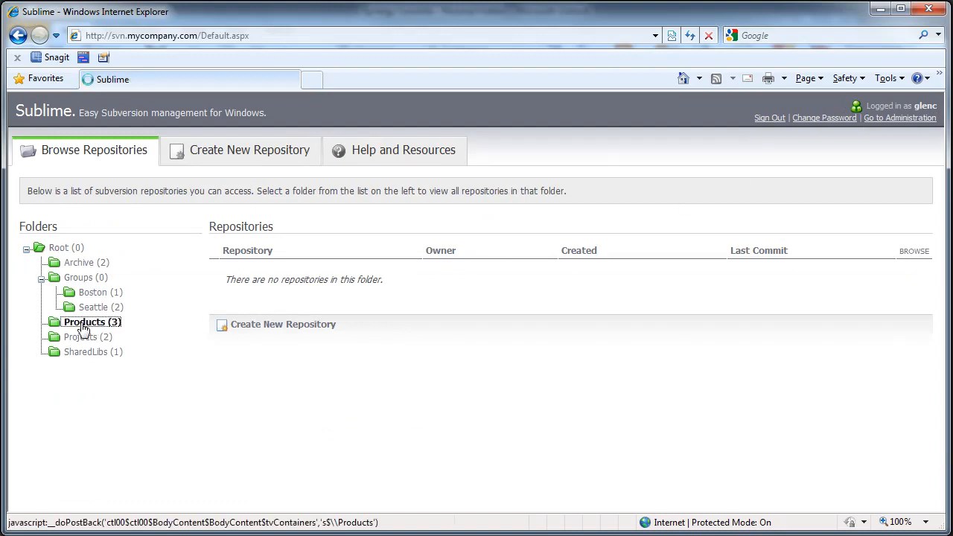
{"action": "left_click", "coordinate": [246, 289]}
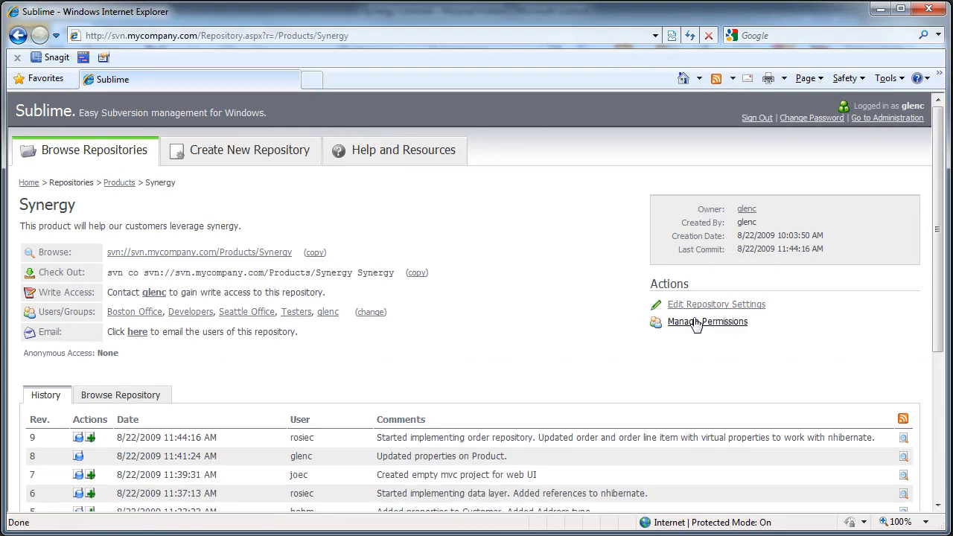
{"action": "left_click", "coordinate": [695, 321]}
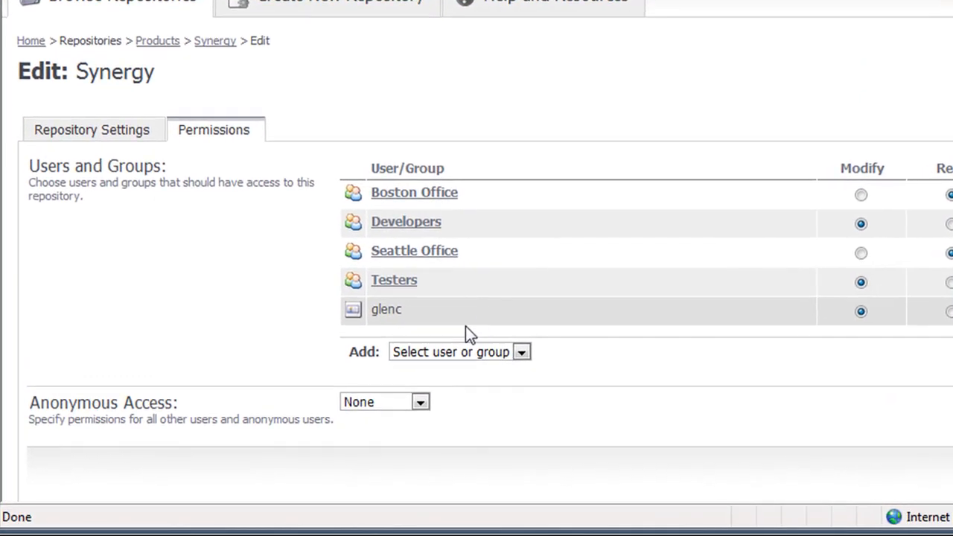
{"action": "left_click", "coordinate": [306, 440]}
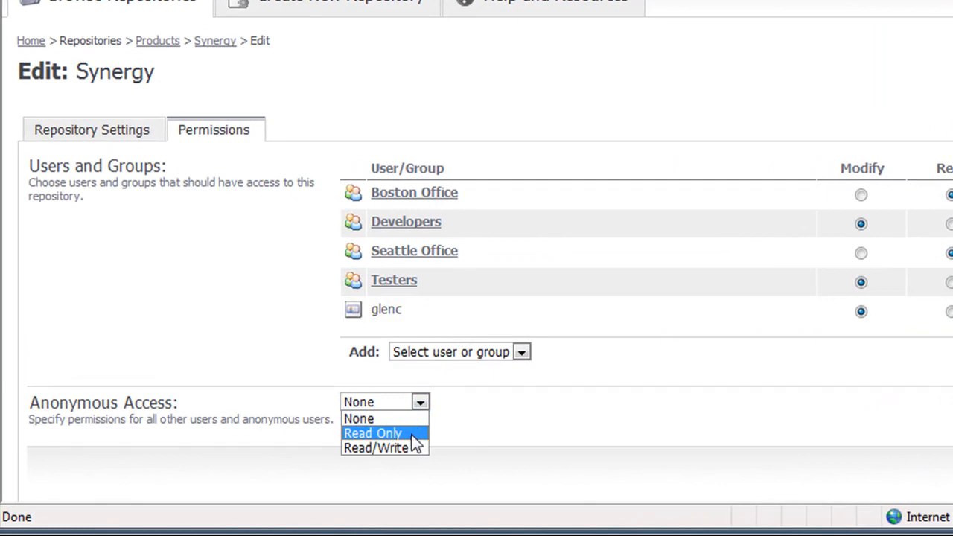
{"action": "left_click", "coordinate": [413, 436]}
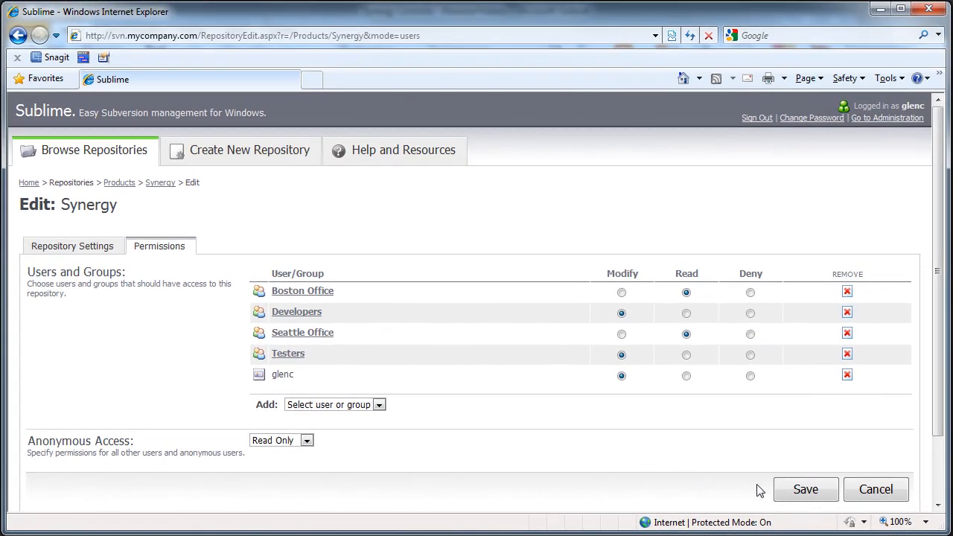
{"action": "left_click", "coordinate": [918, 485]}
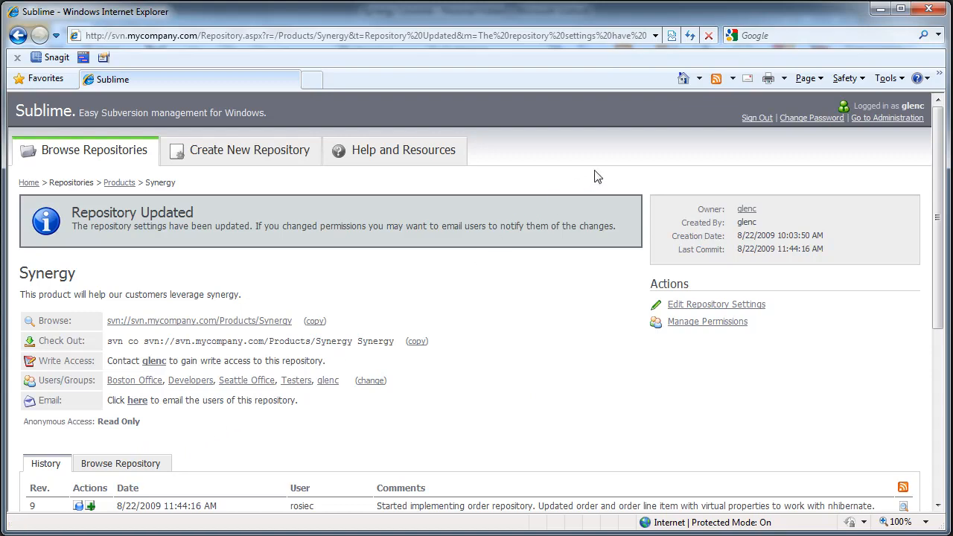
{"action": "left_click", "coordinate": [757, 118]}
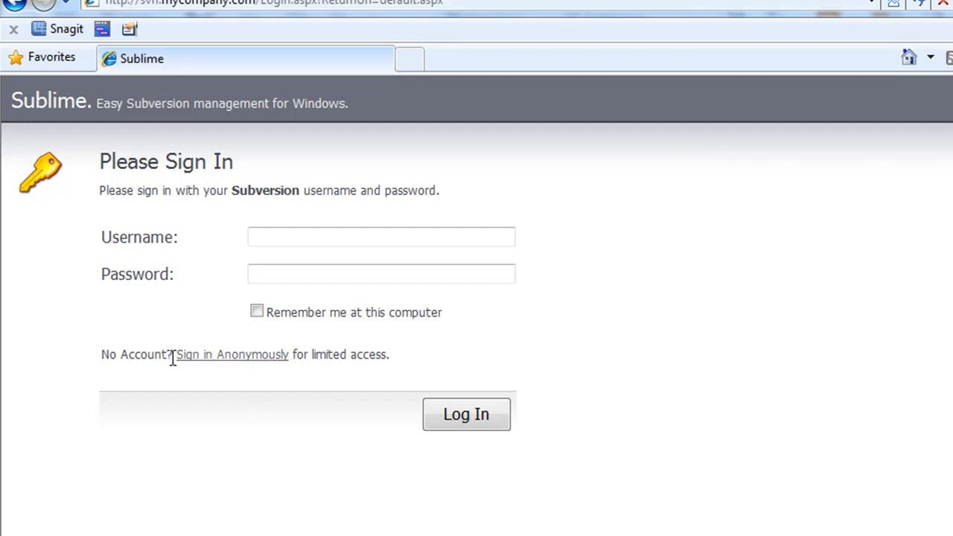
Step: Sign in anonymously, open Products > Synergy, and open its commit RSS feed from the History table
{"action": "left_click", "coordinate": [241, 358]}
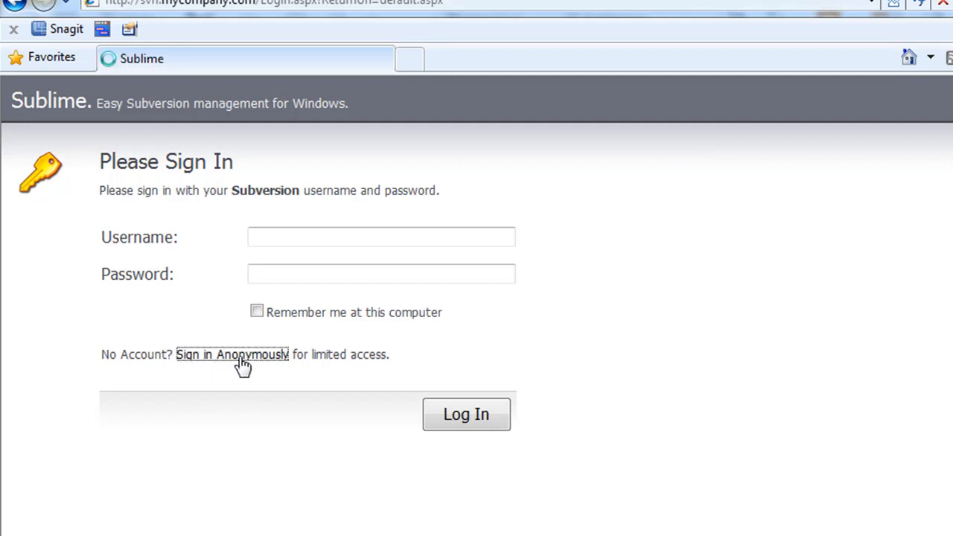
{"action": "left_click", "coordinate": [142, 385]}
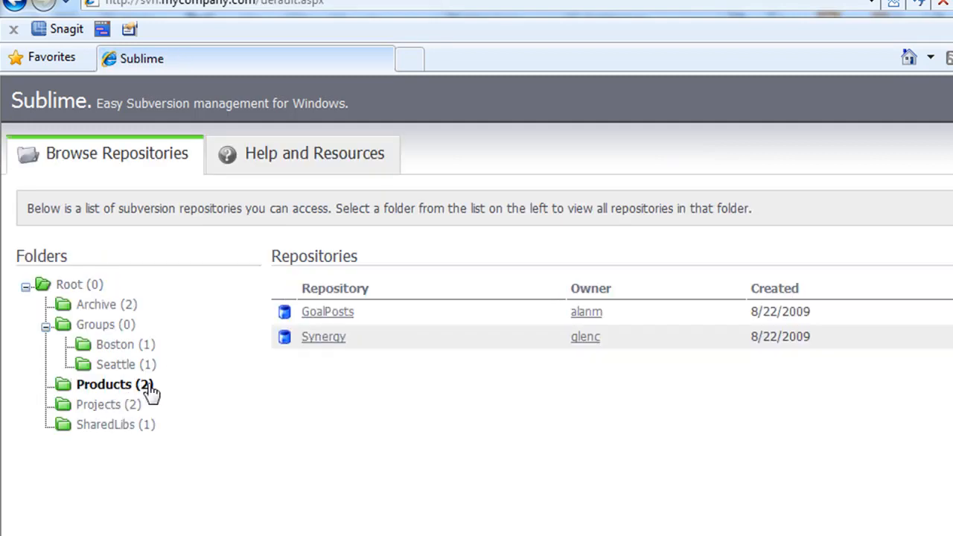
{"action": "left_click", "coordinate": [320, 339]}
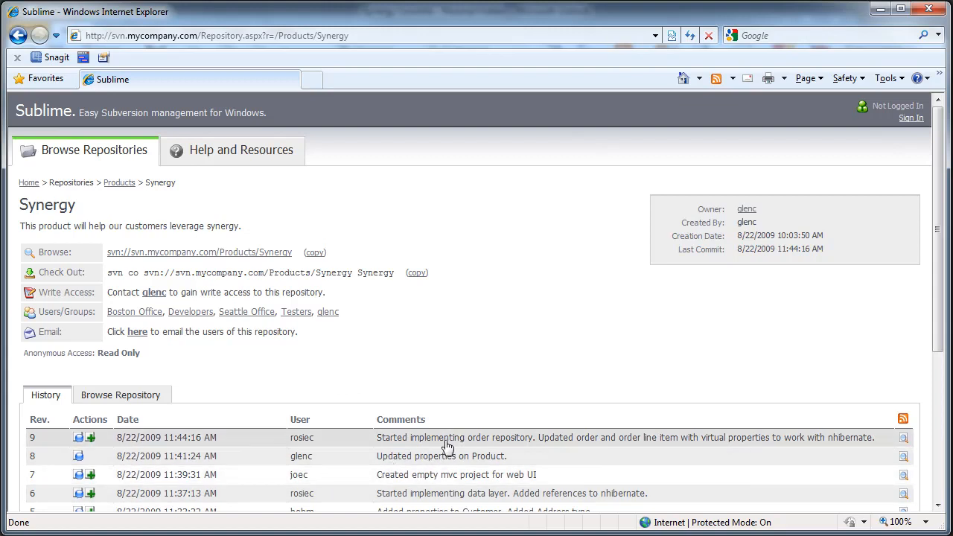
{"action": "left_click", "coordinate": [905, 421]}
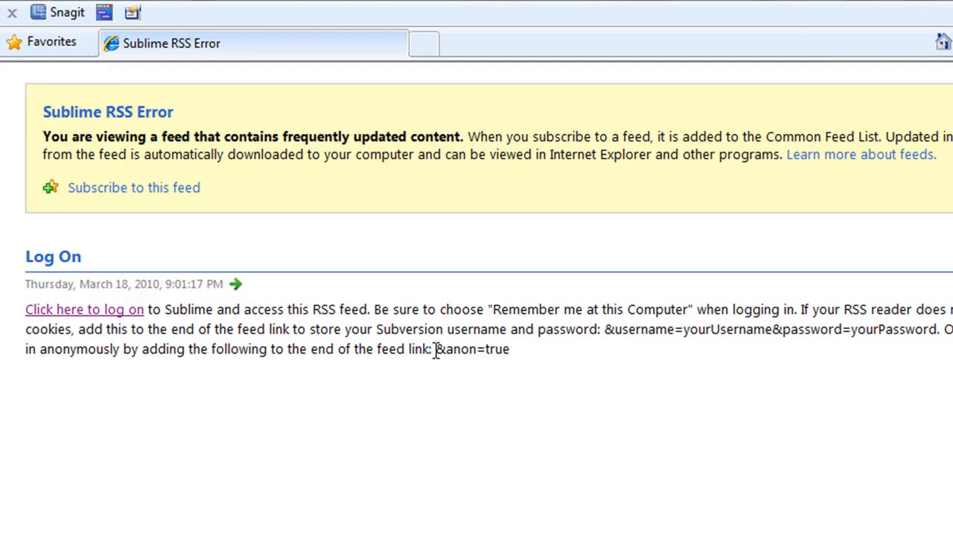
Step: Start a new RSS feed in Outlook and paste the Synergy feed address
{"action": "left_click_drag", "start_coordinate": [436, 349], "coordinate": [586, 364]}
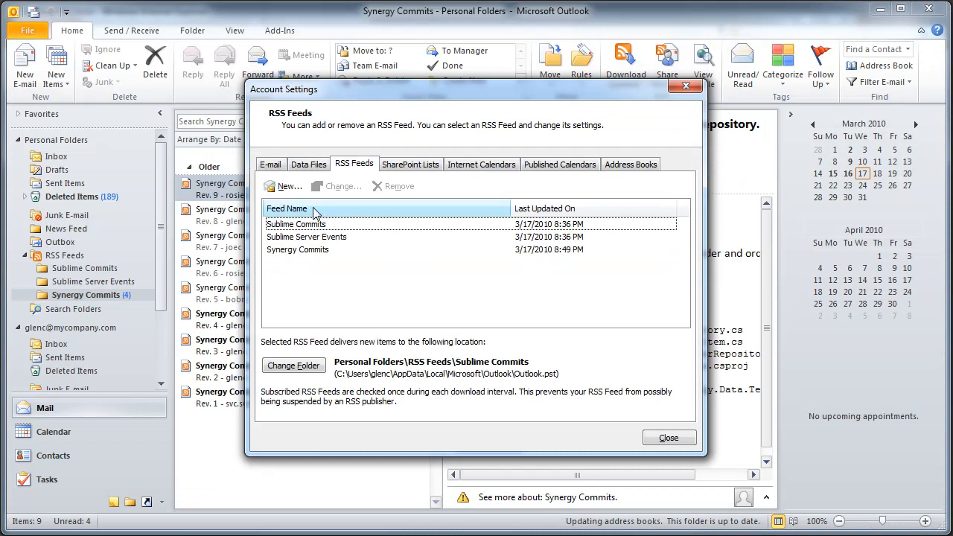
{"action": "left_click", "coordinate": [286, 187]}
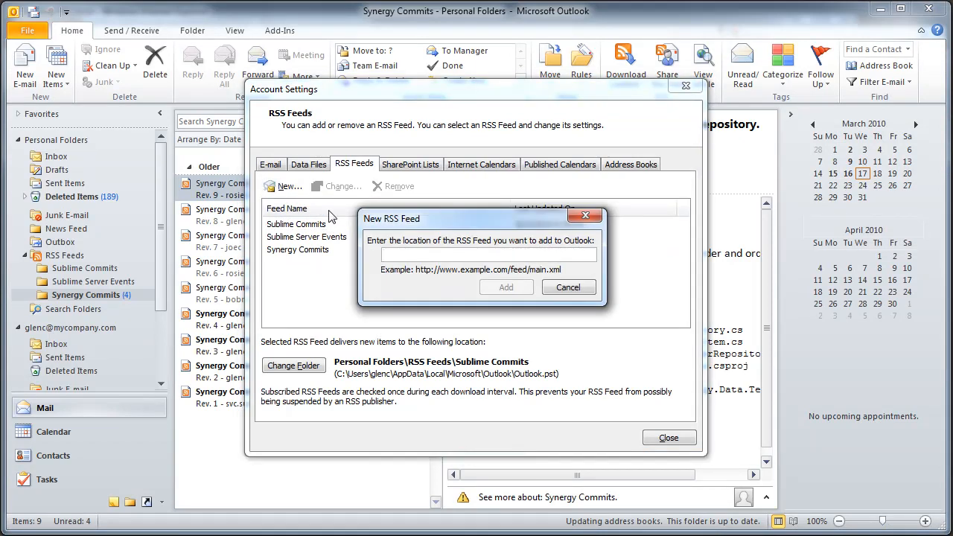
{"action": "key", "text": "ctrl+v"}
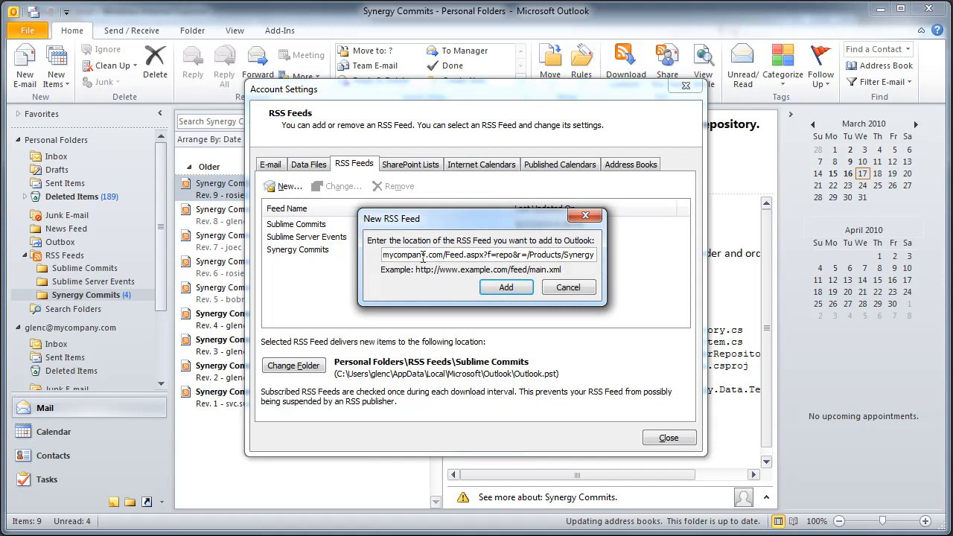
Step: Copy &anon=true from the browser's feed page and append it to the address, removing the stray space
{"action": "key", "text": "alt+Tab"}
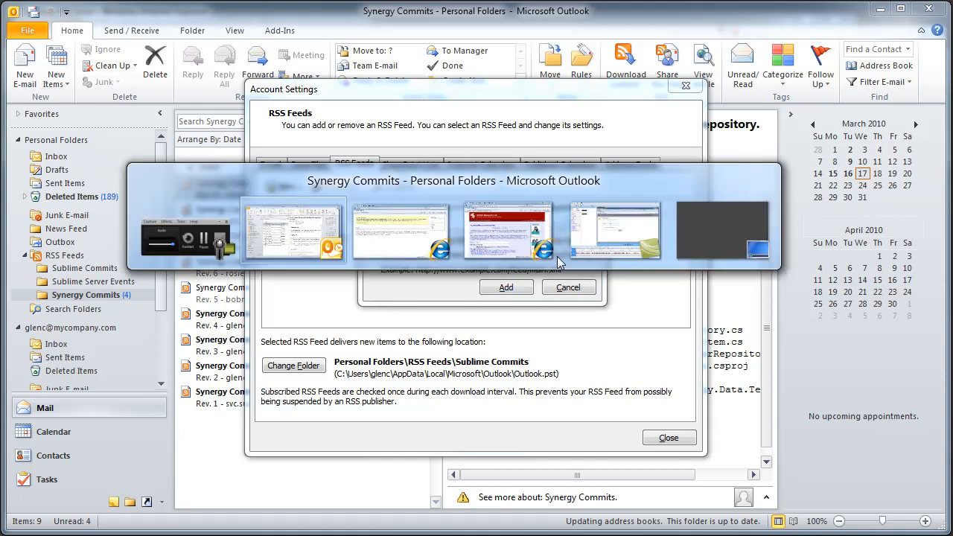
{"action": "key", "text": "Print"}
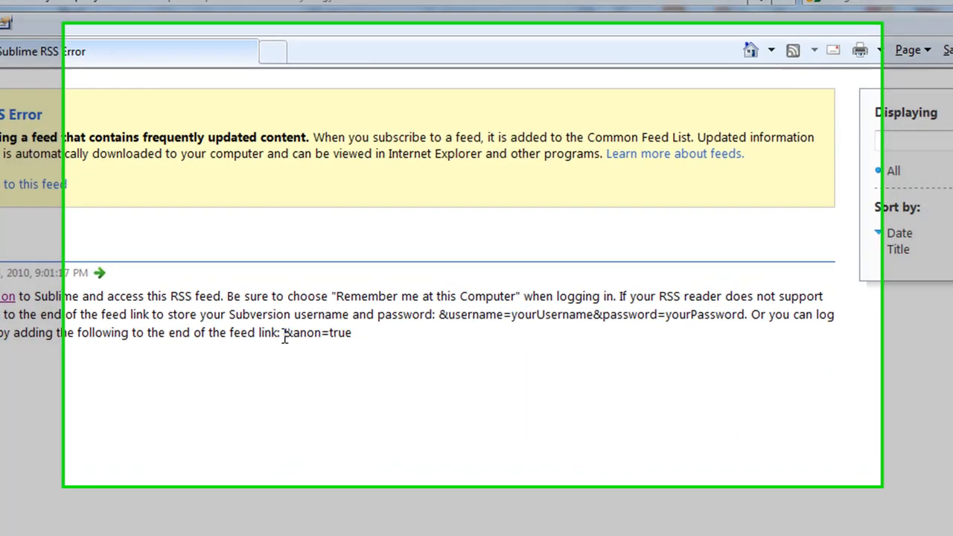
{"action": "left_click_drag", "start_coordinate": [321, 299], "coordinate": [366, 305]}
{"action": "right_click", "coordinate": [323, 368]}
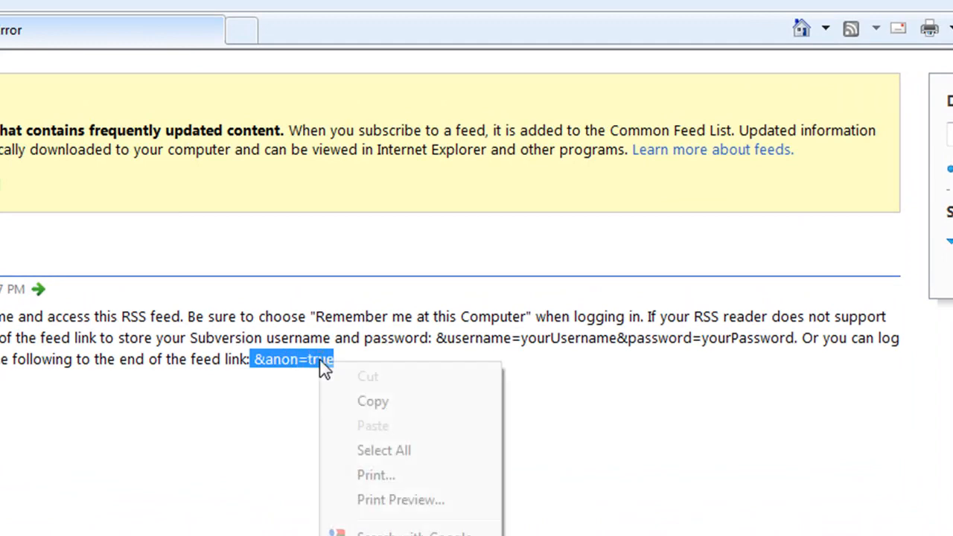
{"action": "left_click", "coordinate": [379, 403]}
{"action": "key", "text": "alt+Tab"}
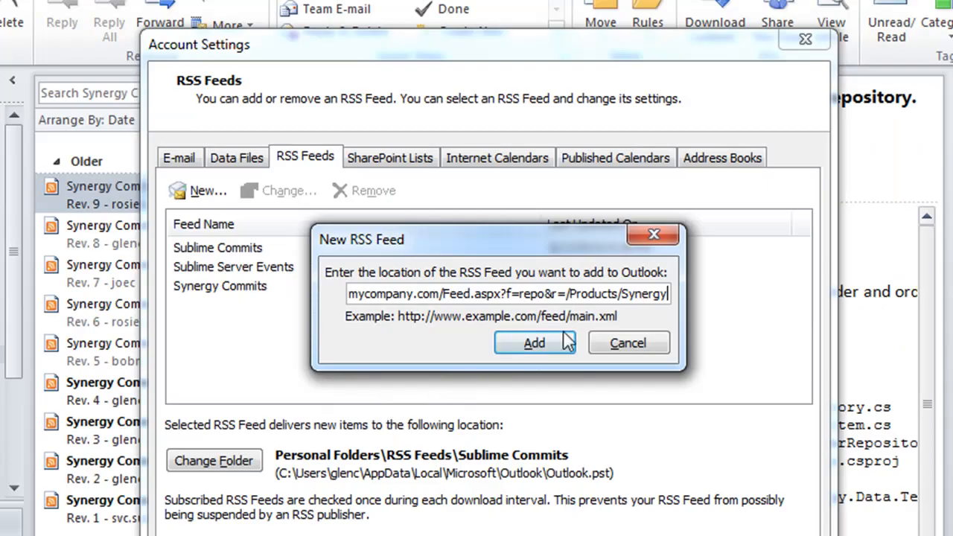
{"action": "key", "text": "ctrl+v"}
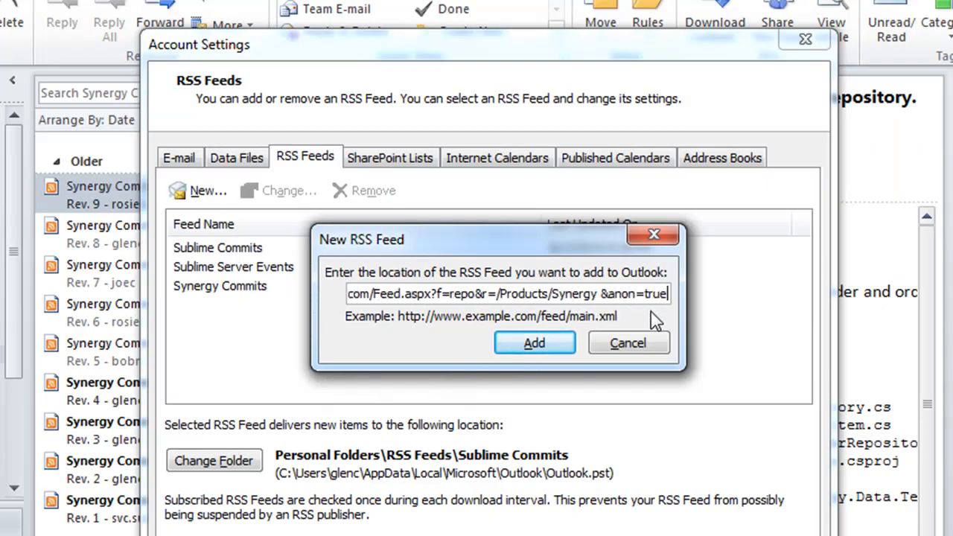
{"action": "key", "text": "Left"}
{"action": "key", "text": "Left"}
{"action": "key", "text": "Left"}
{"action": "key", "text": "Left"}
{"action": "key", "text": "Left"}
{"action": "key", "text": "Left"}
{"action": "key", "text": "BackSpace"}
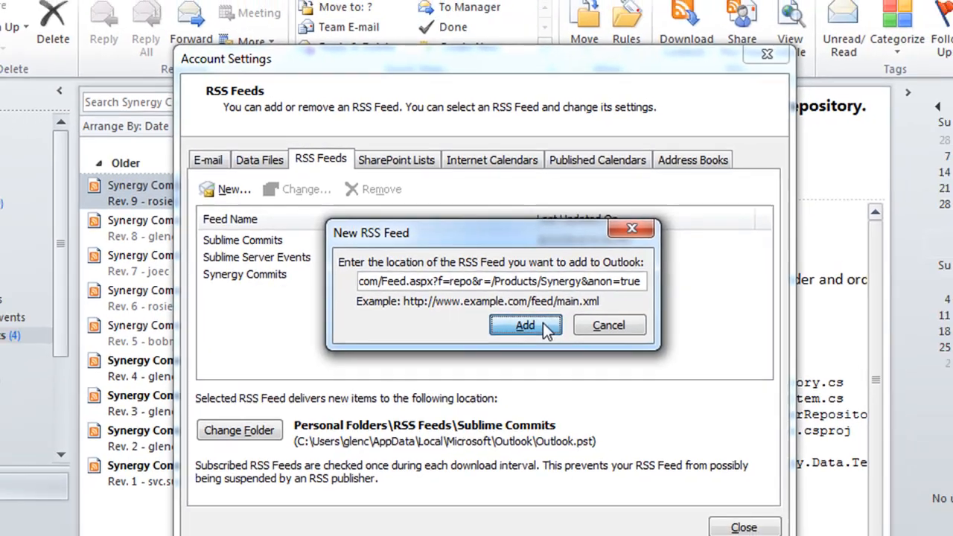
Step: Add the feed named Synergy Commits Anon and close Account Settings
{"action": "left_click", "coordinate": [558, 346]}
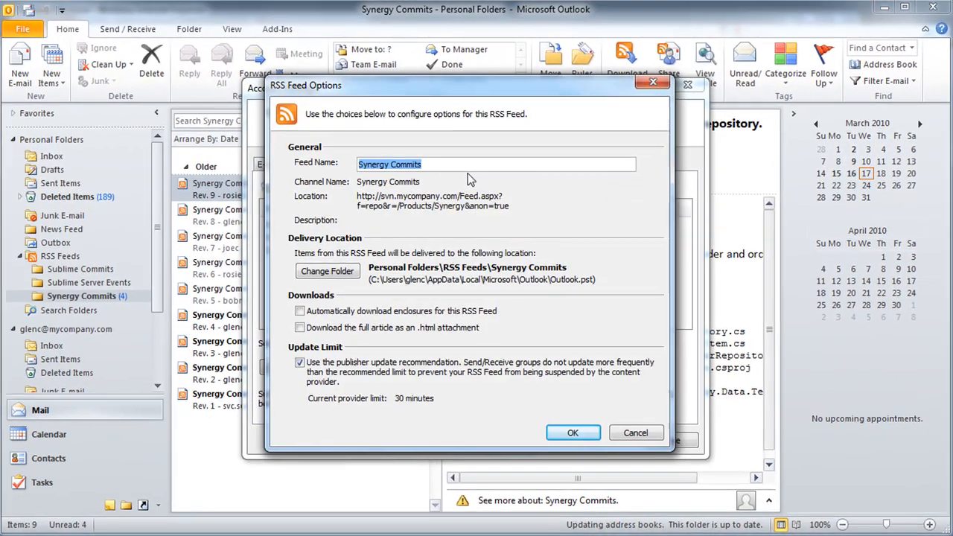
{"action": "left_click", "coordinate": [465, 164]}
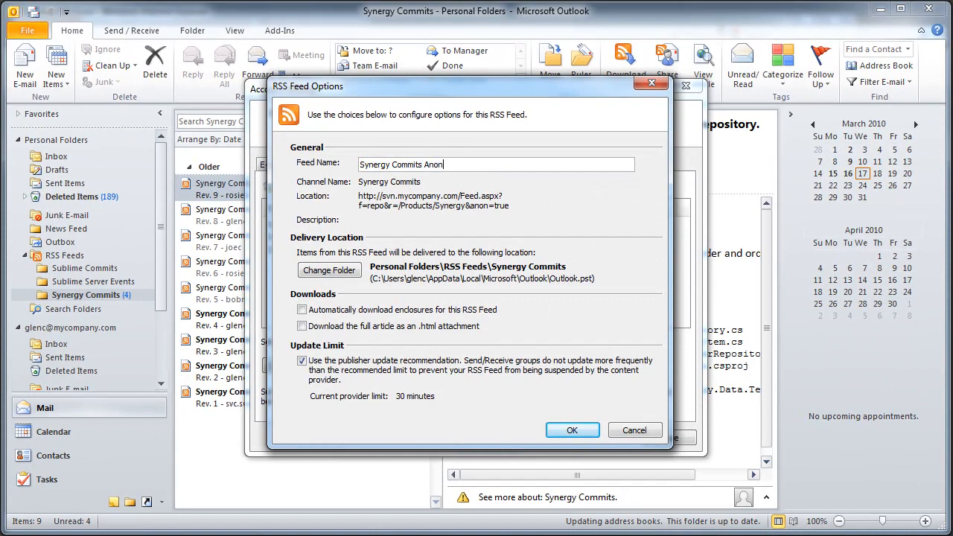
{"action": "left_click", "coordinate": [572, 430]}
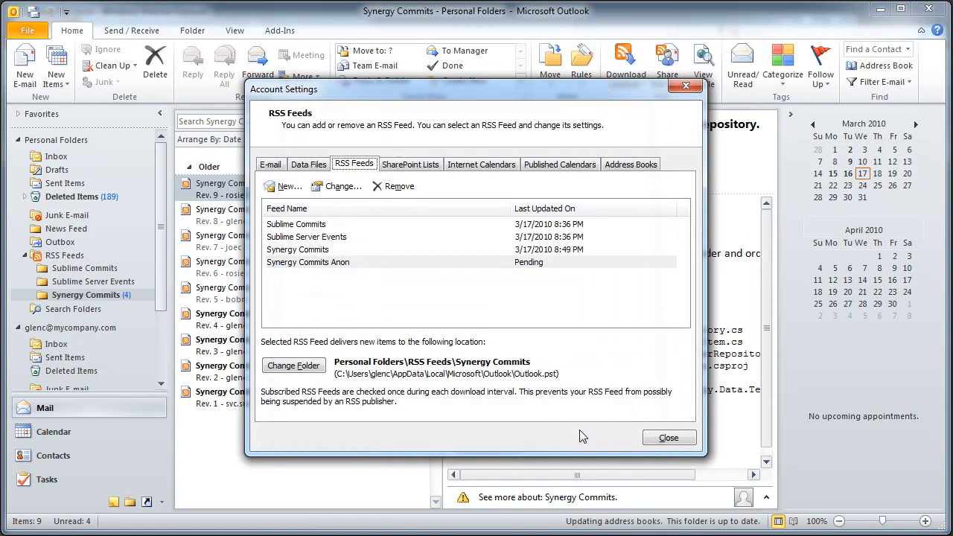
{"action": "left_click", "coordinate": [666, 436]}
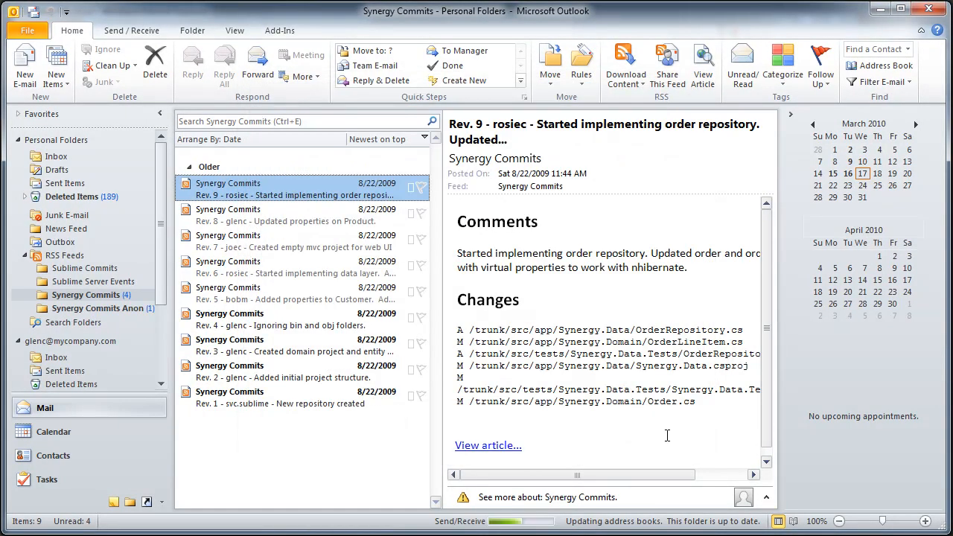
Step: Open the Synergy Commits Anon folder and read the Rev. 8 and Rev. 7 items
{"action": "left_click", "coordinate": [137, 308]}
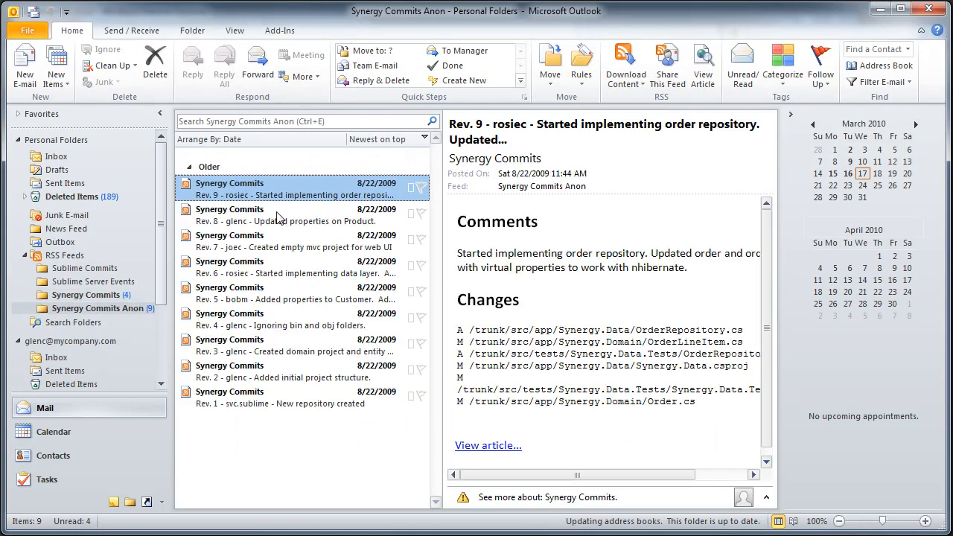
{"action": "left_click", "coordinate": [262, 224]}
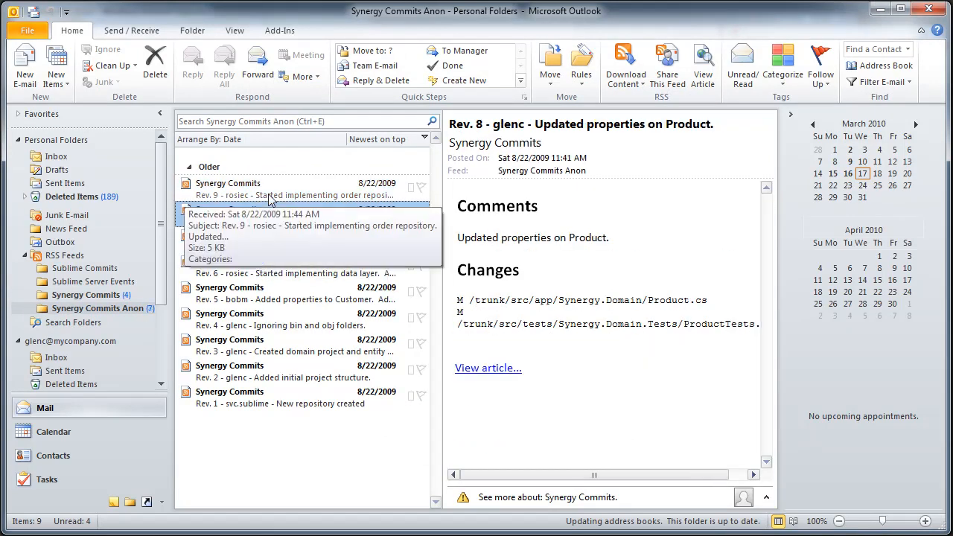
{"action": "left_click", "coordinate": [268, 248]}
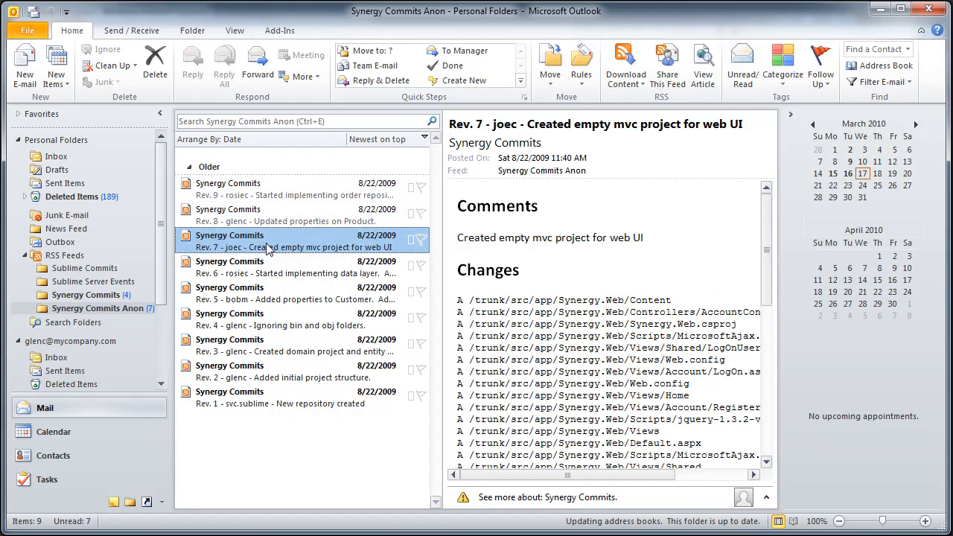